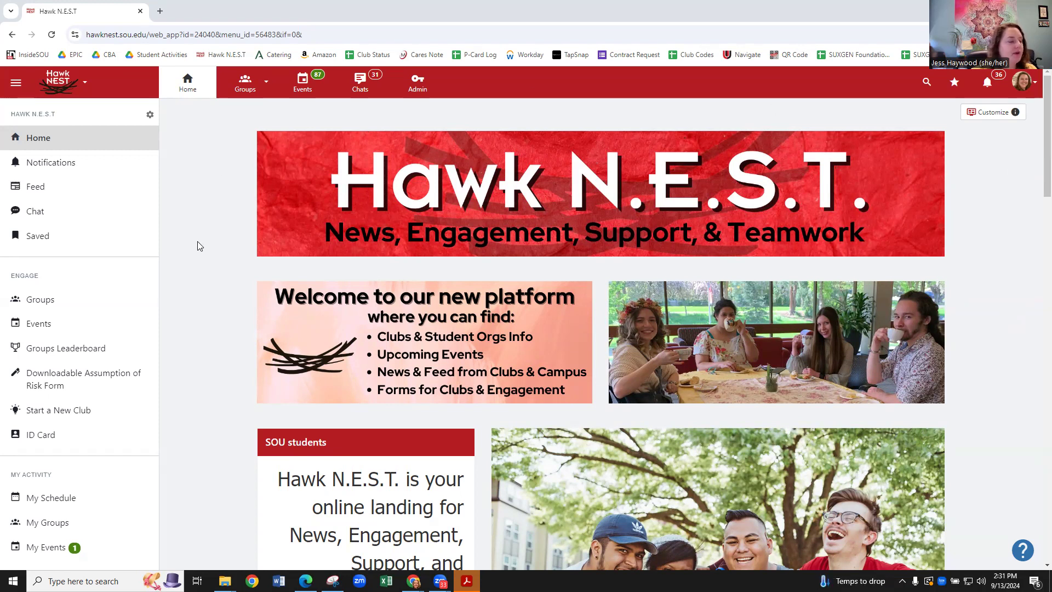
Open the Club Leader Cohort group from the Groups list.
{"action": "left_click", "coordinate": [243, 92]}
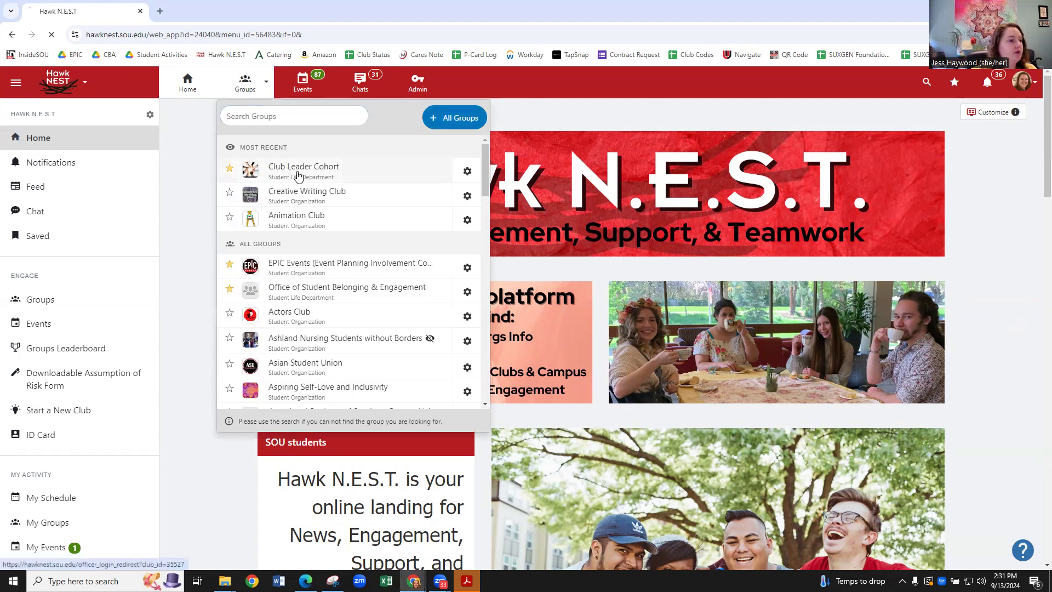
{"action": "left_click", "coordinate": [274, 200]}
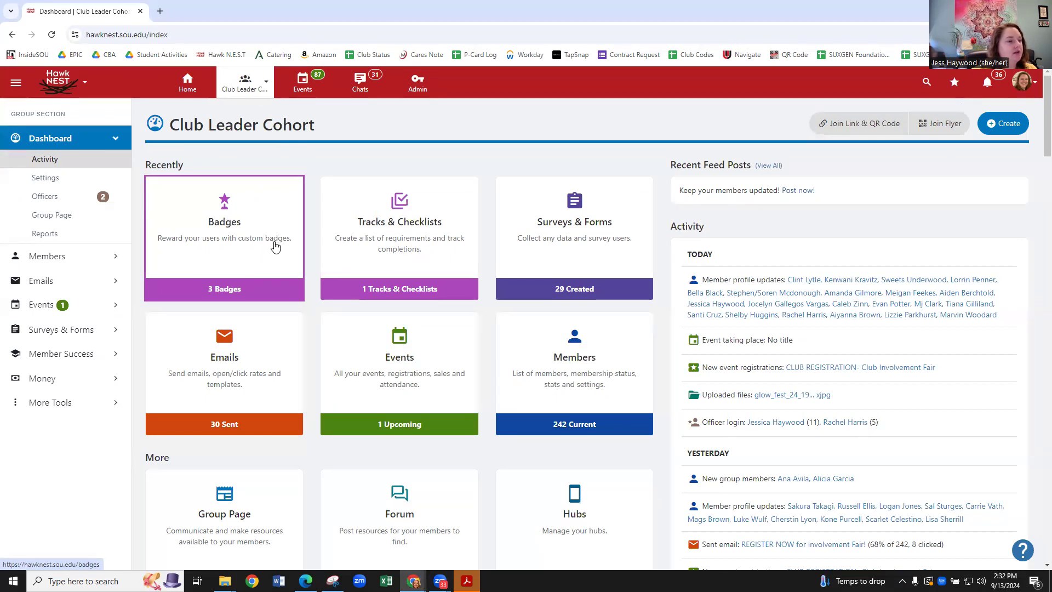
Review the MANDATORY Club Leader Training 2024-25 checklist and the list, then start a new checklist.
{"action": "left_click", "coordinate": [437, 267]}
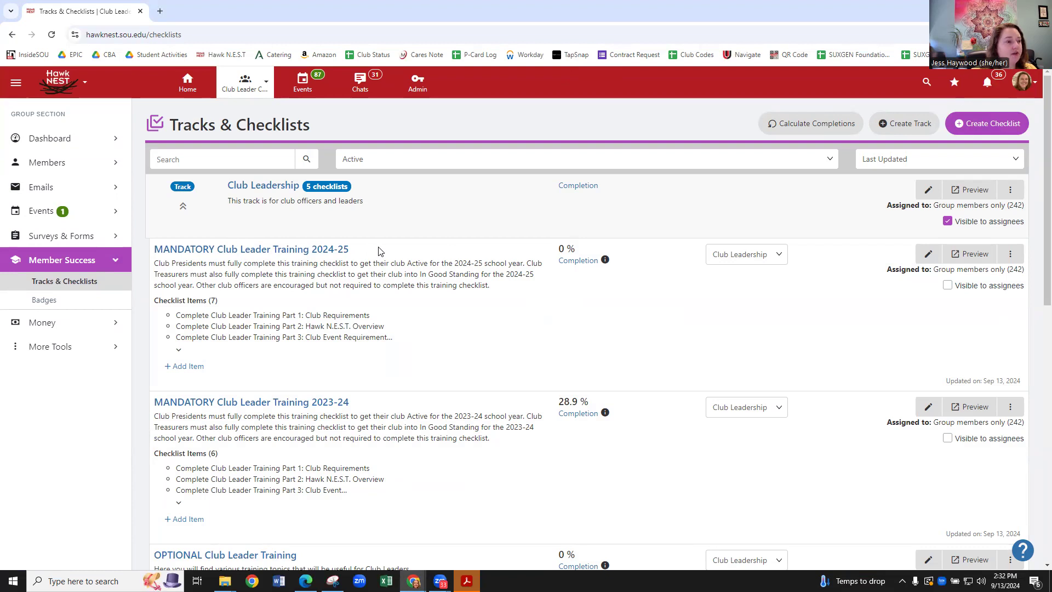
{"action": "left_click", "coordinate": [346, 249]}
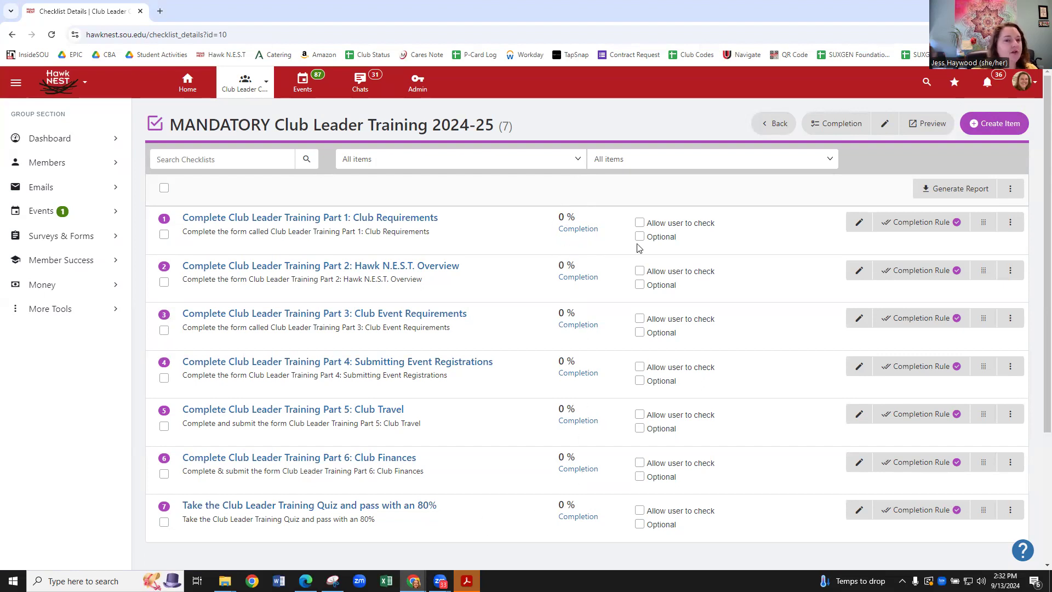
{"action": "left_click", "coordinate": [12, 35]}
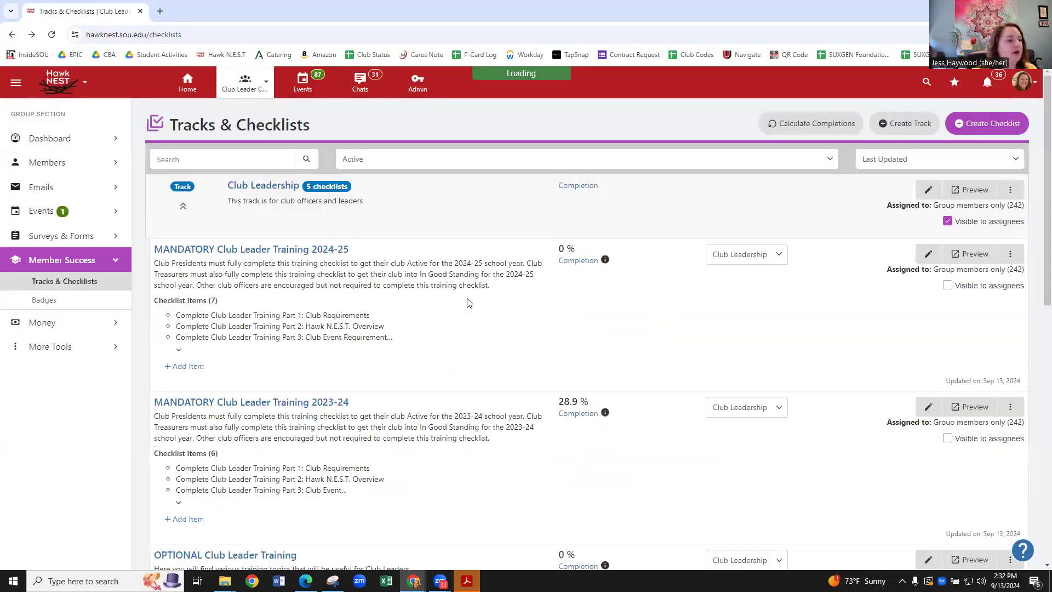
{"action": "scroll", "coordinate": [488, 303], "scroll_direction": "down", "scroll_amount": 5}
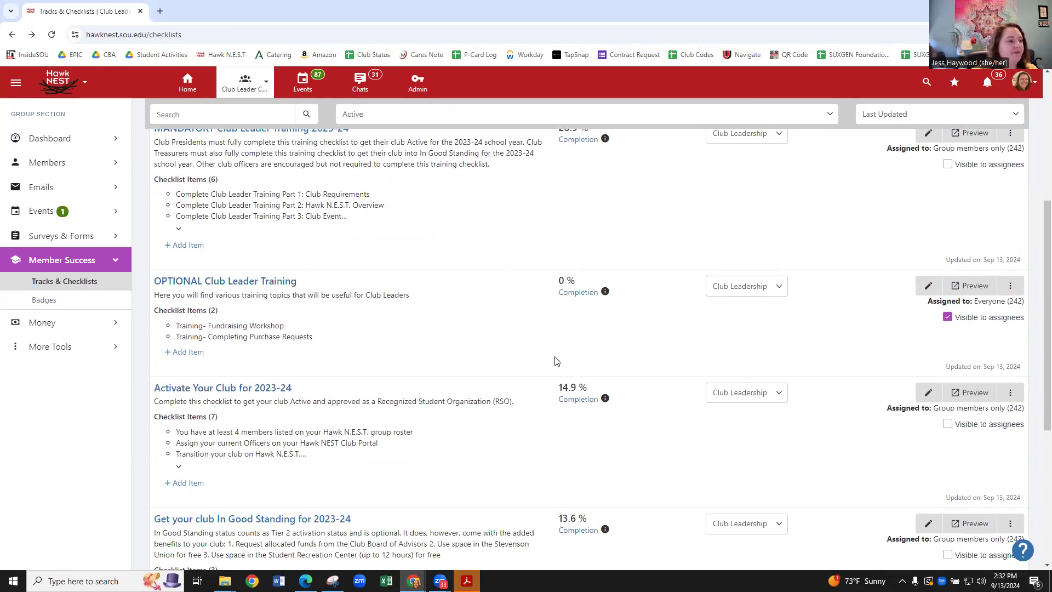
{"action": "scroll", "coordinate": [558, 351], "scroll_direction": "up", "scroll_amount": 5}
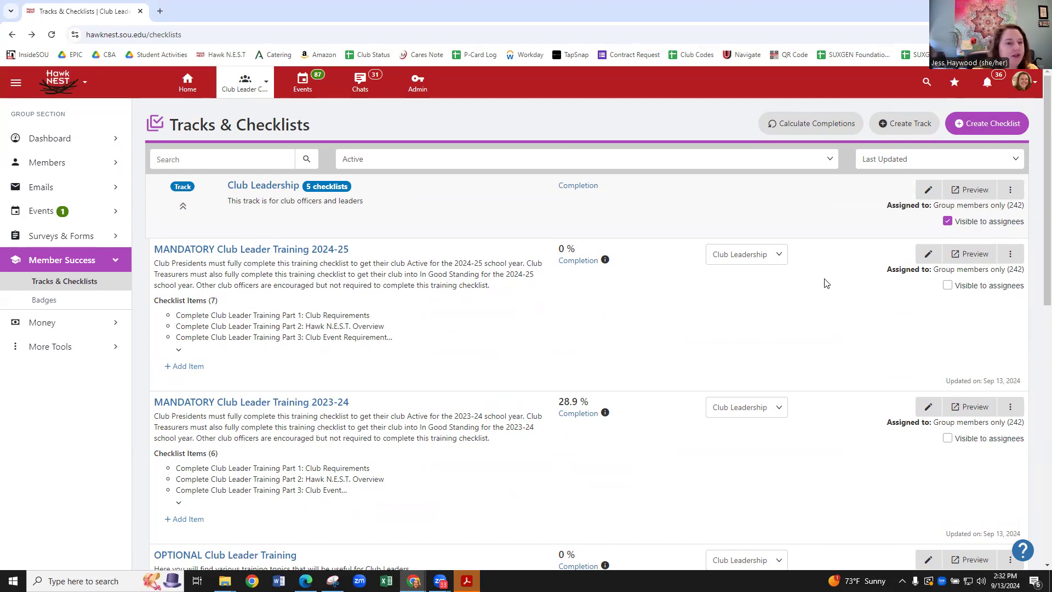
{"action": "left_click", "coordinate": [980, 123]}
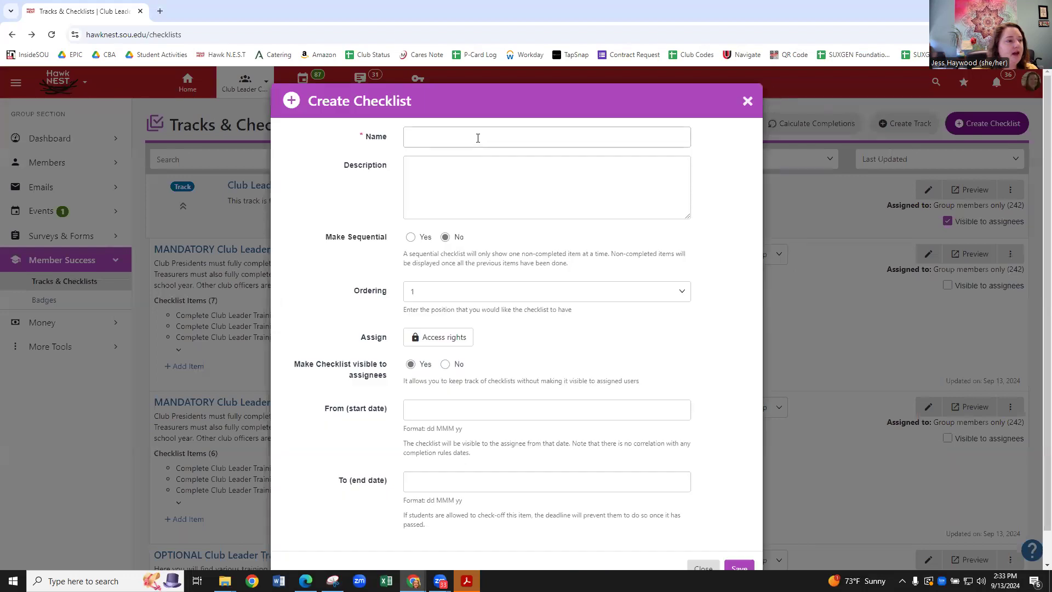
Save a checklist named 'Active Club Member' with a placeholder description after reviewing its assignees.
{"action": "left_click", "coordinate": [484, 136]}
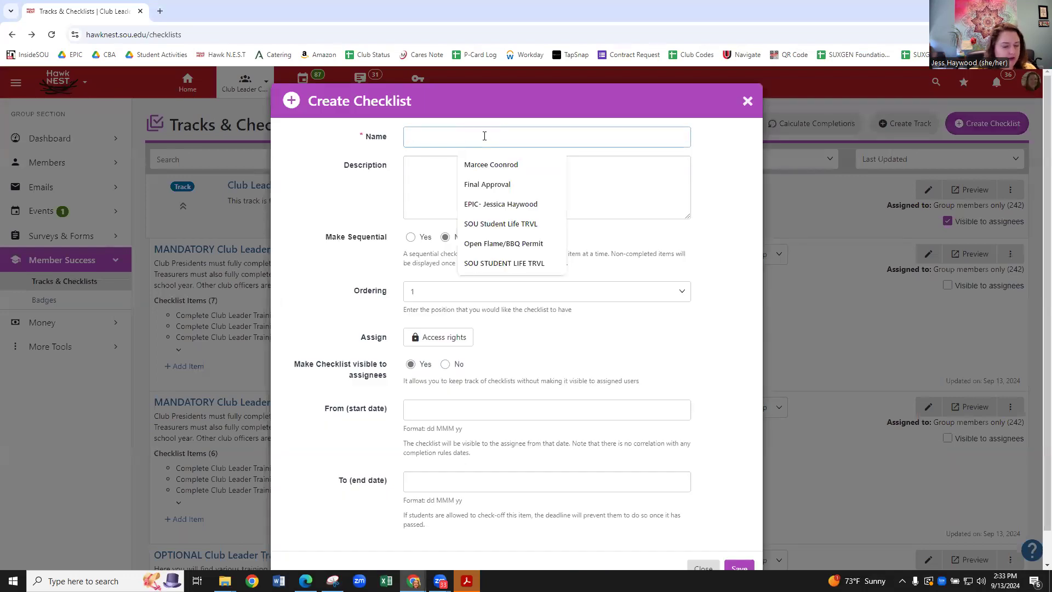
{"action": "type", "text": "Active Club Member"}
{"action": "left_click", "coordinate": [469, 173]}
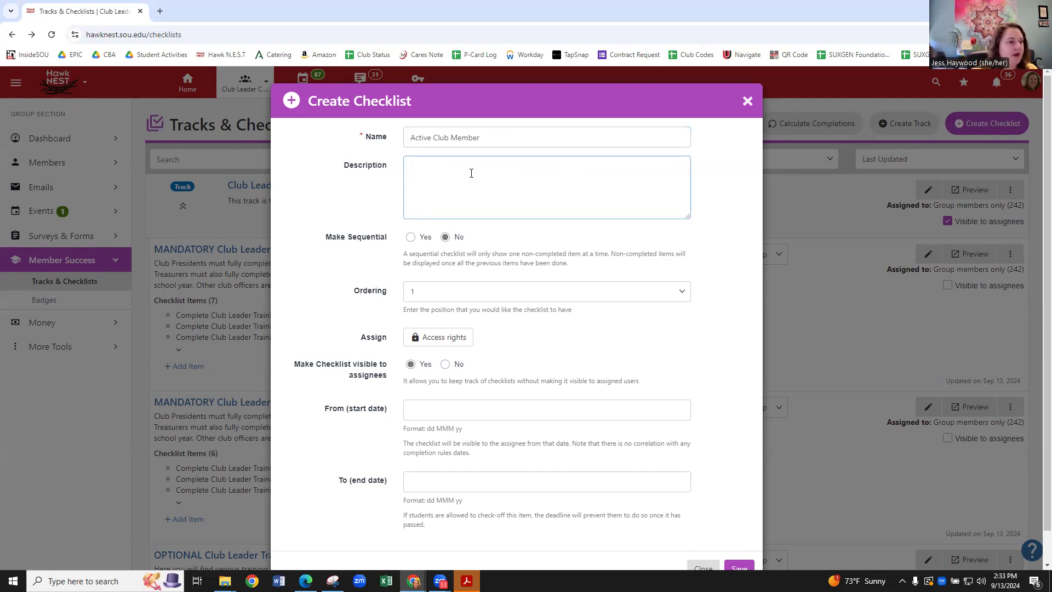
{"action": "type", "text": "asdfasdf"}
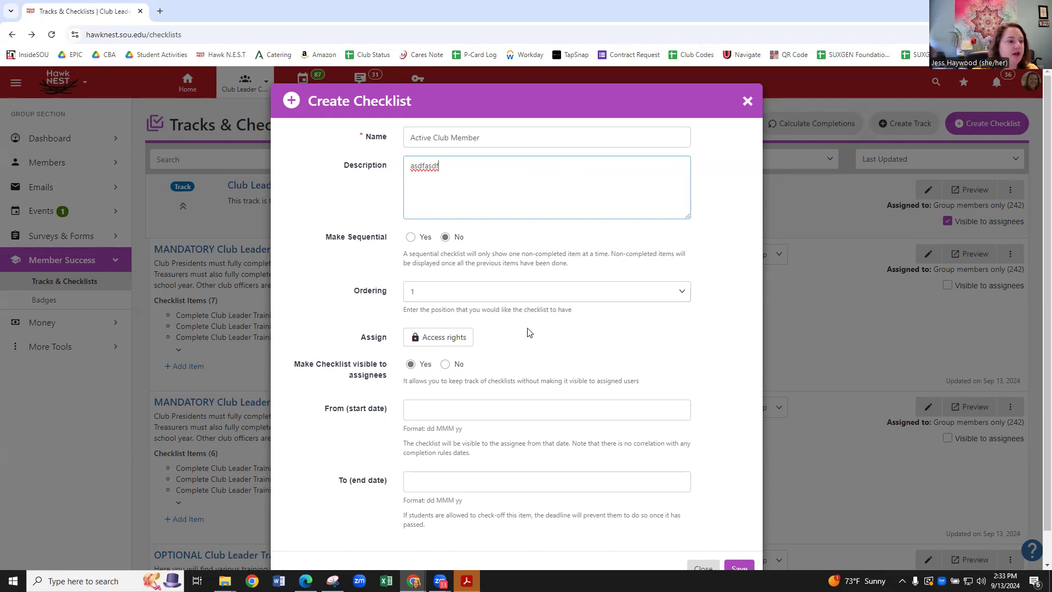
{"action": "scroll", "coordinate": [529, 332], "scroll_direction": "down", "scroll_amount": 1}
{"action": "left_click", "coordinate": [431, 307]}
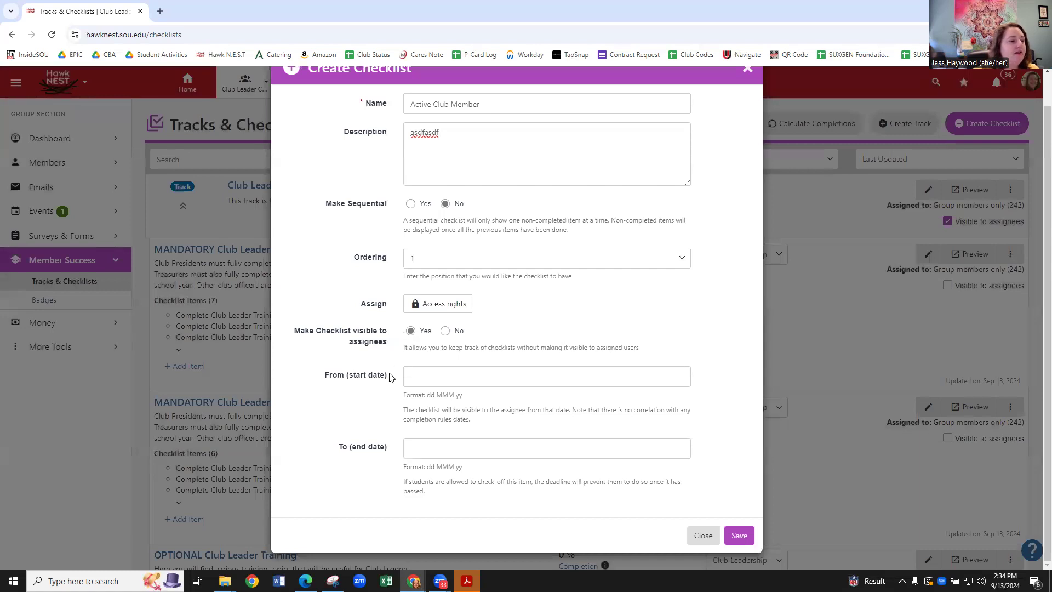
{"action": "scroll", "coordinate": [721, 371], "scroll_direction": "up", "scroll_amount": 1}
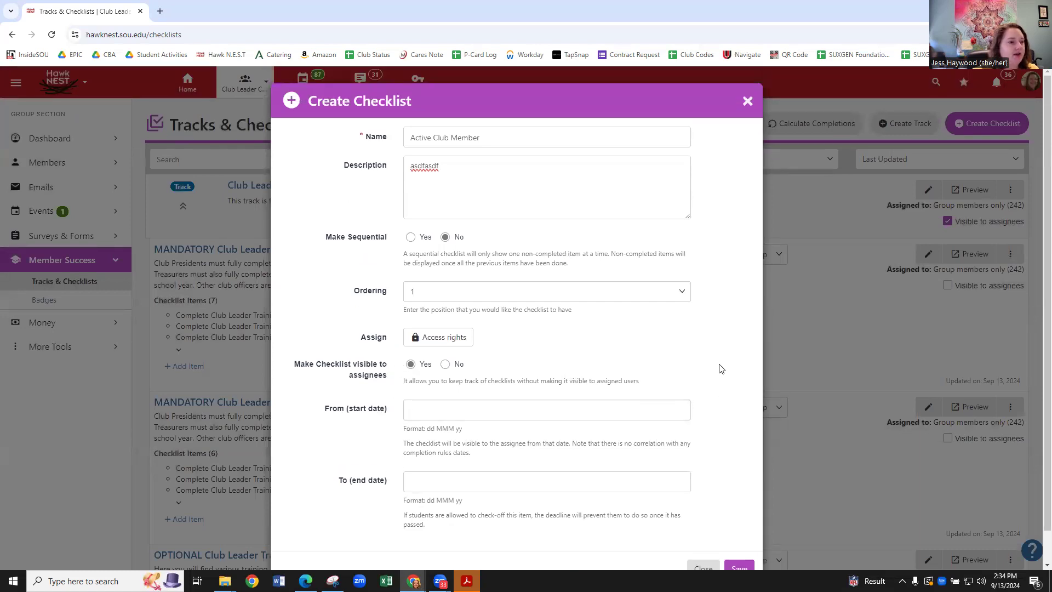
{"action": "scroll", "coordinate": [721, 370], "scroll_direction": "down", "scroll_amount": 1}
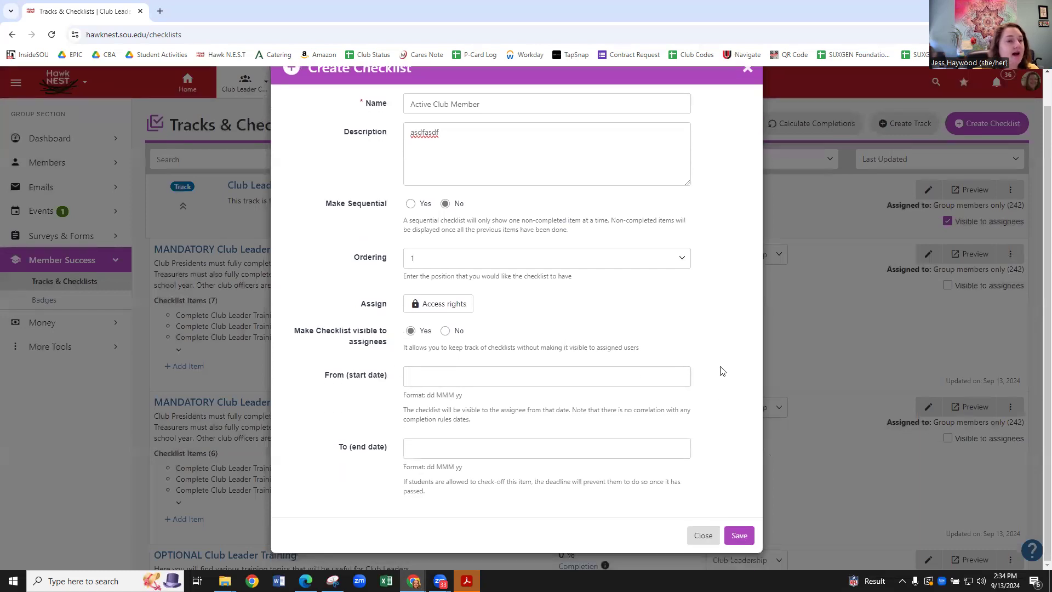
{"action": "left_click", "coordinate": [738, 537]}
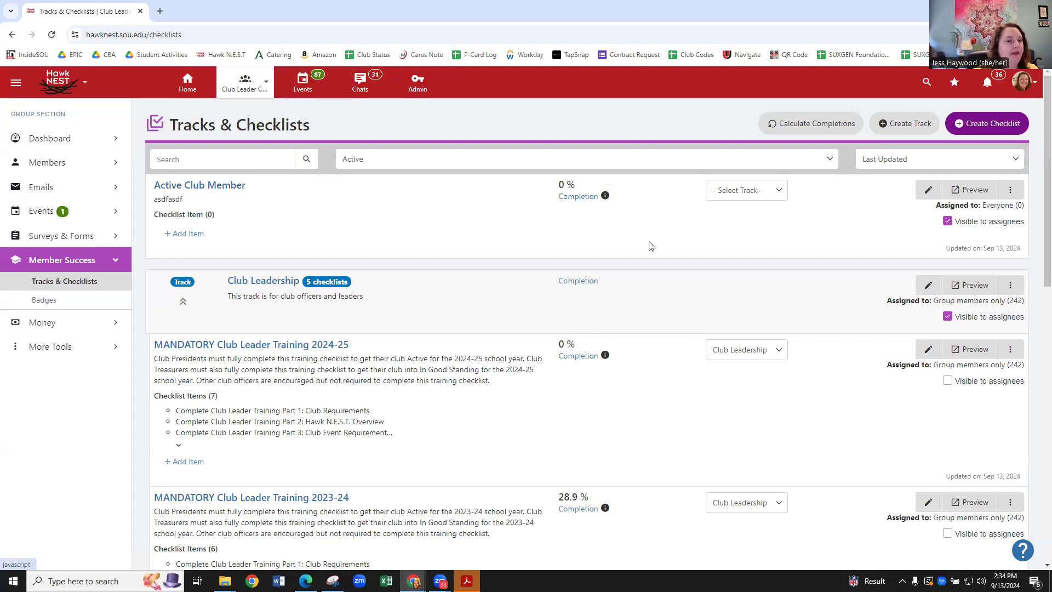
Look at the Select Track options without choosing one, then open the Active Club Member checklist.
{"action": "left_click", "coordinate": [781, 194]}
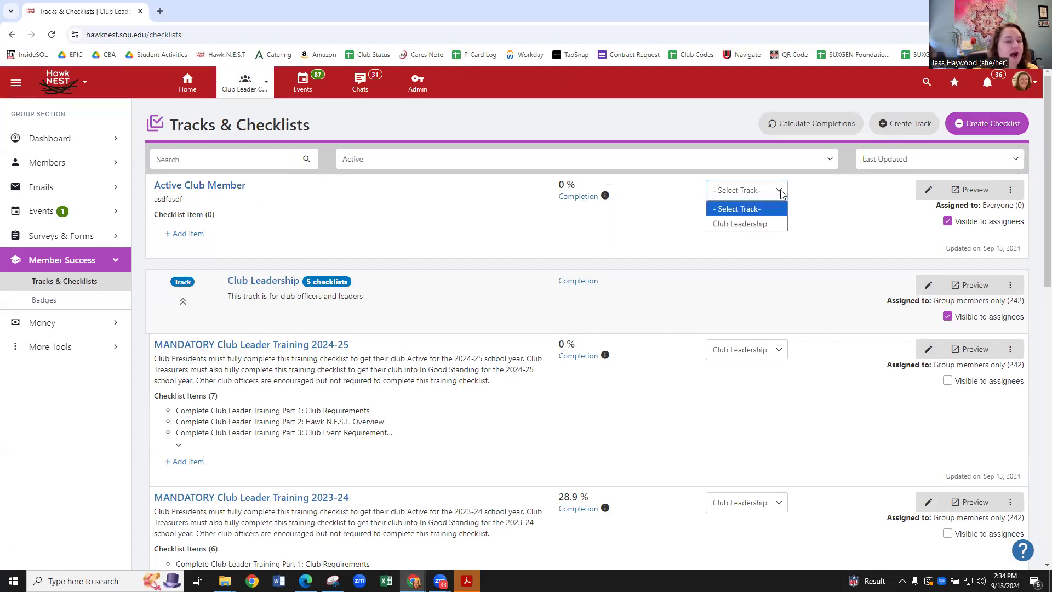
{"action": "left_click", "coordinate": [669, 242]}
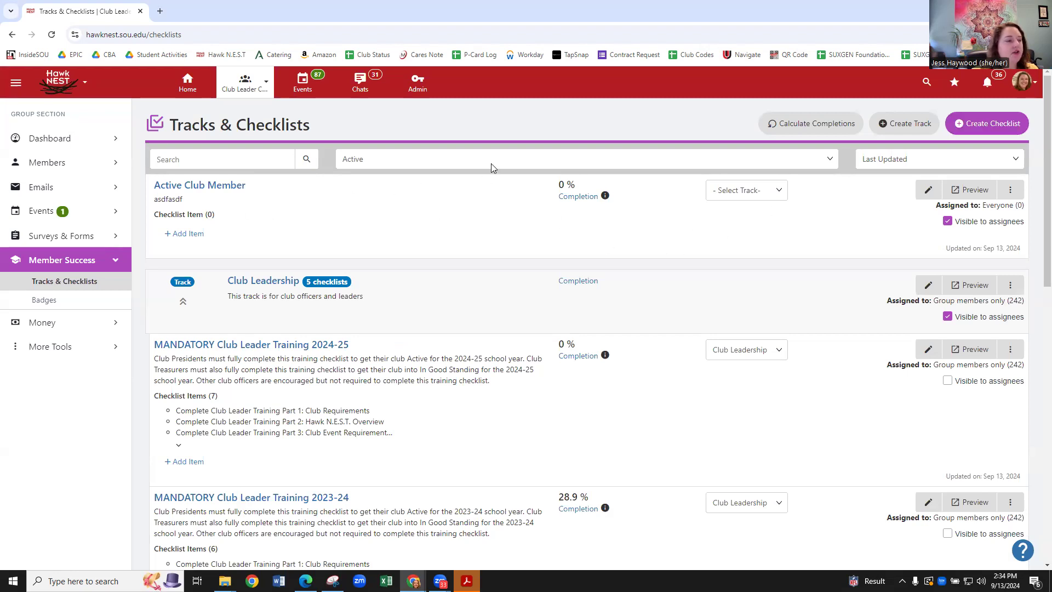
{"action": "left_click", "coordinate": [216, 188]}
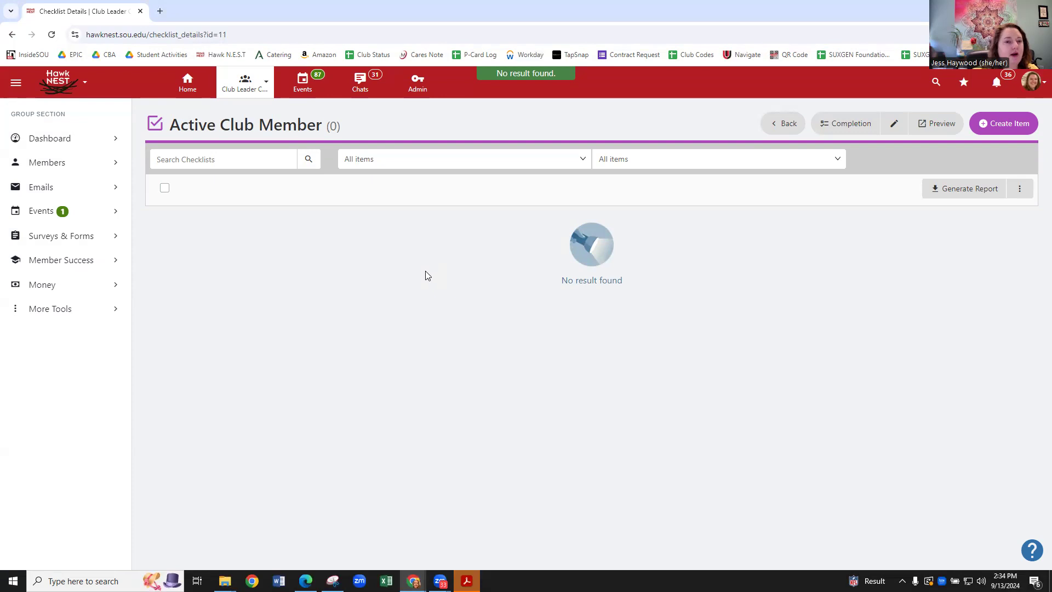
Add the item 'Attend a club meeting', leaving its other options at No.
{"action": "left_click", "coordinate": [1005, 123]}
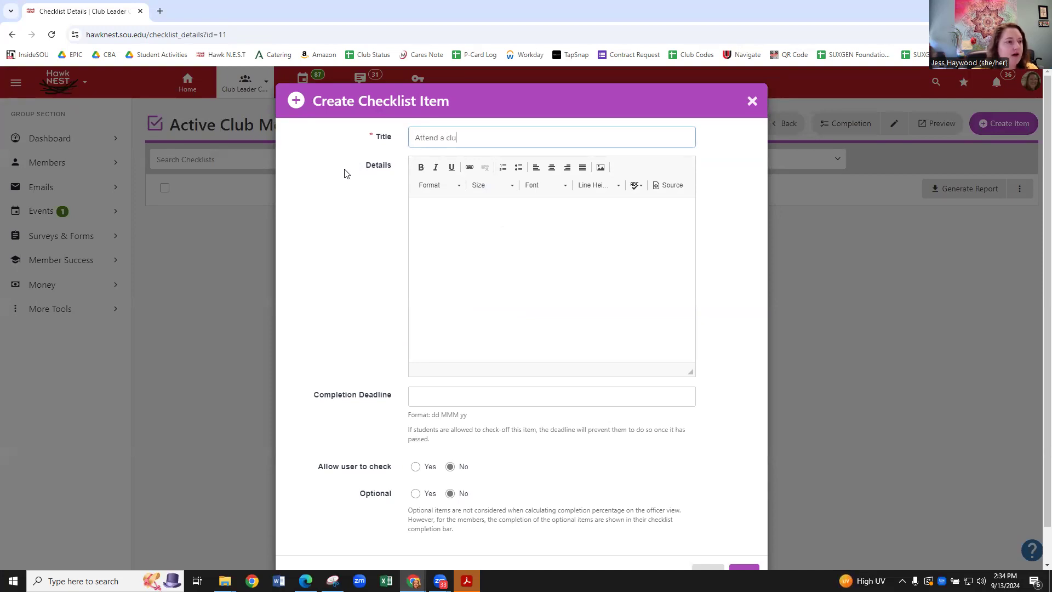
{"action": "type", "text": "ng"}
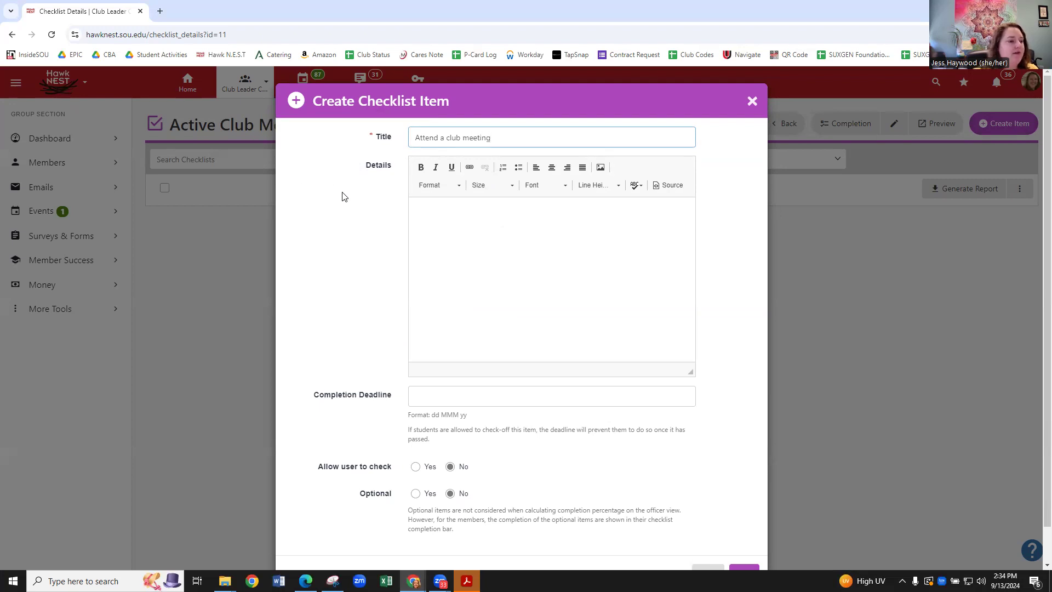
{"action": "scroll", "coordinate": [485, 266], "scroll_direction": "down", "scroll_amount": 1}
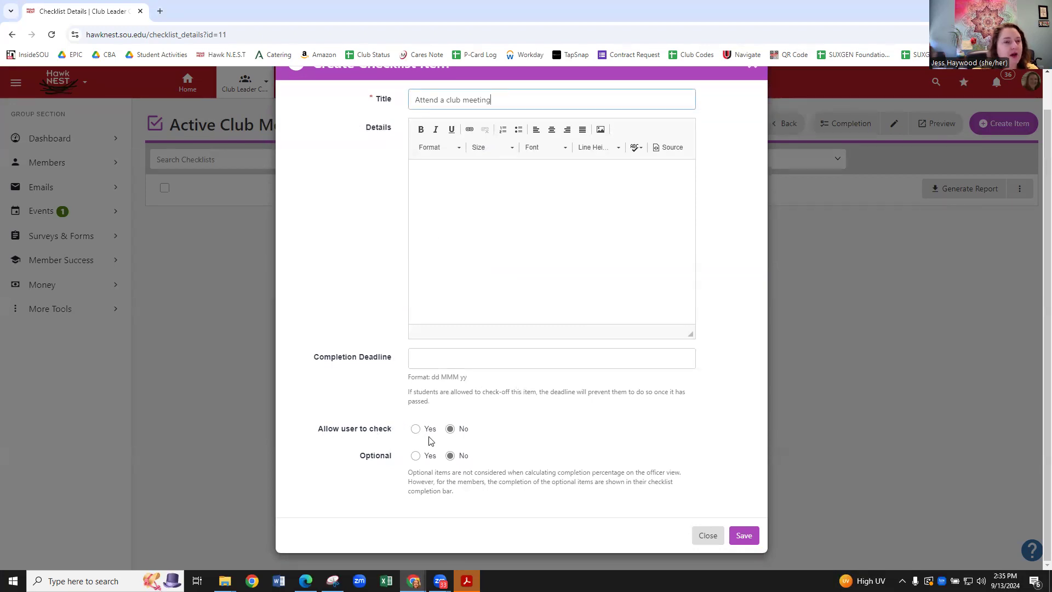
{"action": "scroll", "coordinate": [456, 158], "scroll_direction": "up", "scroll_amount": 1}
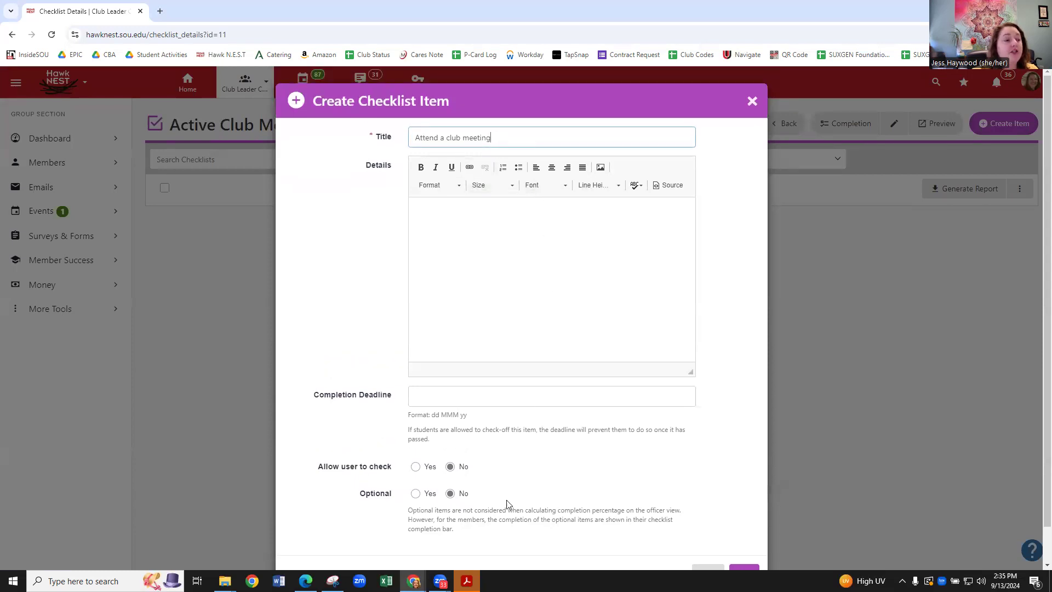
{"action": "scroll", "coordinate": [474, 466], "scroll_direction": "down", "scroll_amount": 1}
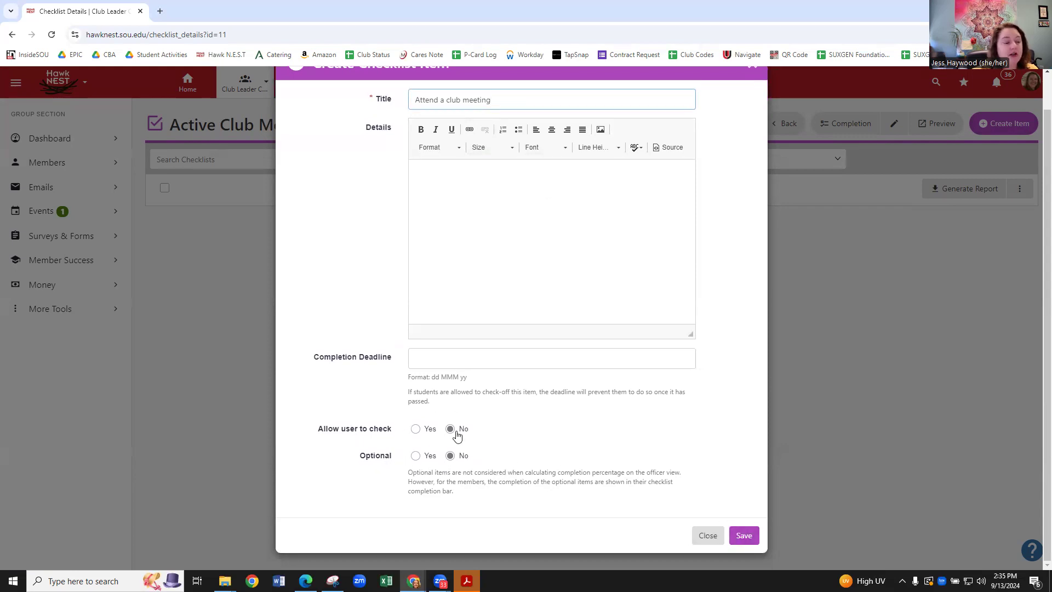
{"action": "left_click", "coordinate": [744, 536]}
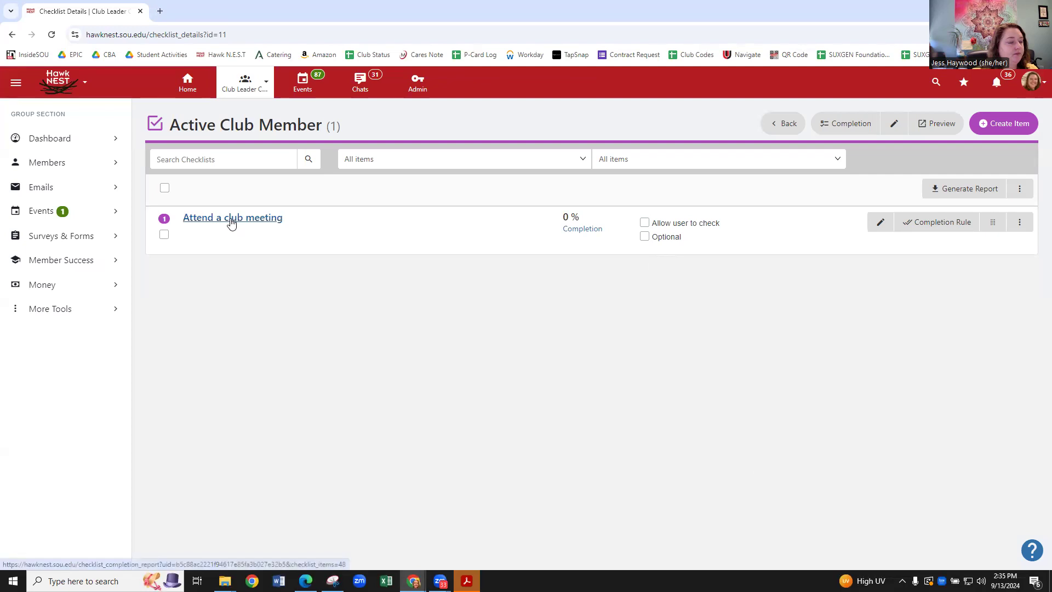
Give 'Attend a club meeting' a completion rule of Registers to an Event and Checks-In.
{"action": "left_click", "coordinate": [960, 225]}
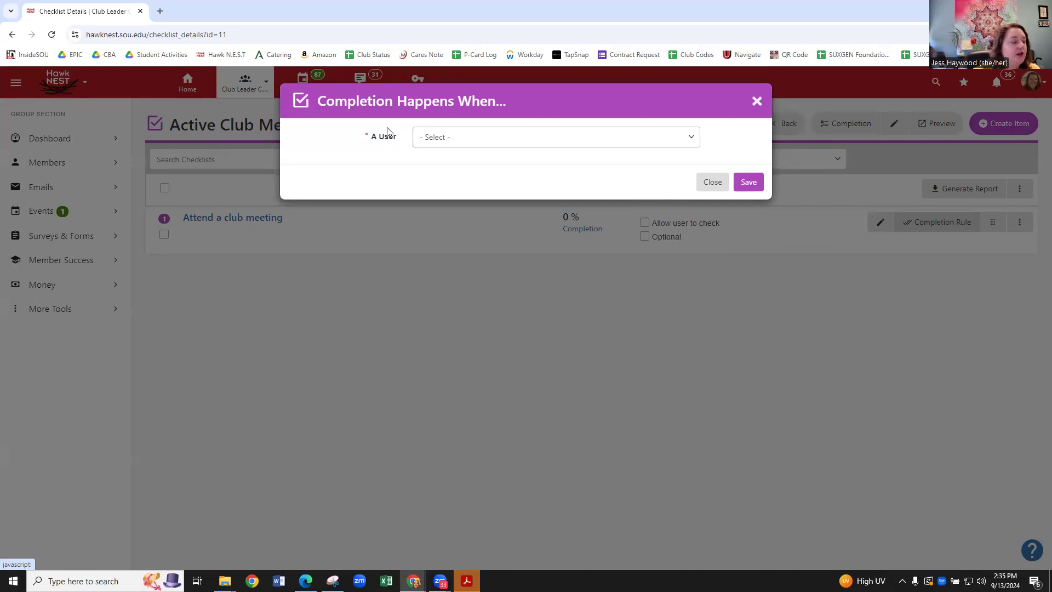
{"action": "left_click", "coordinate": [467, 141]}
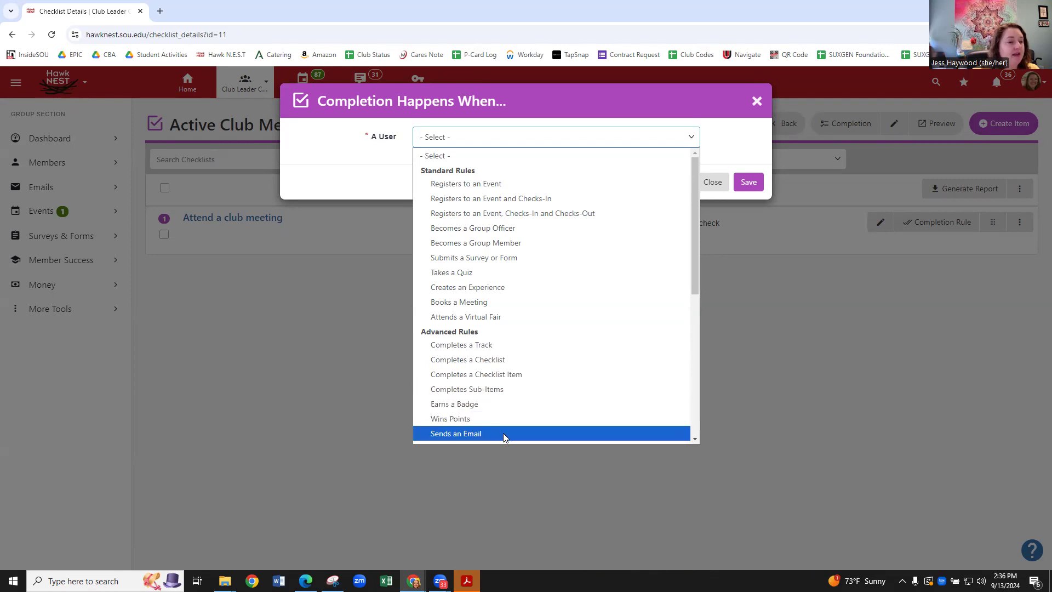
{"action": "scroll", "coordinate": [541, 408], "scroll_direction": "down", "scroll_amount": 2}
{"action": "scroll", "coordinate": [540, 403], "scroll_direction": "down", "scroll_amount": 4}
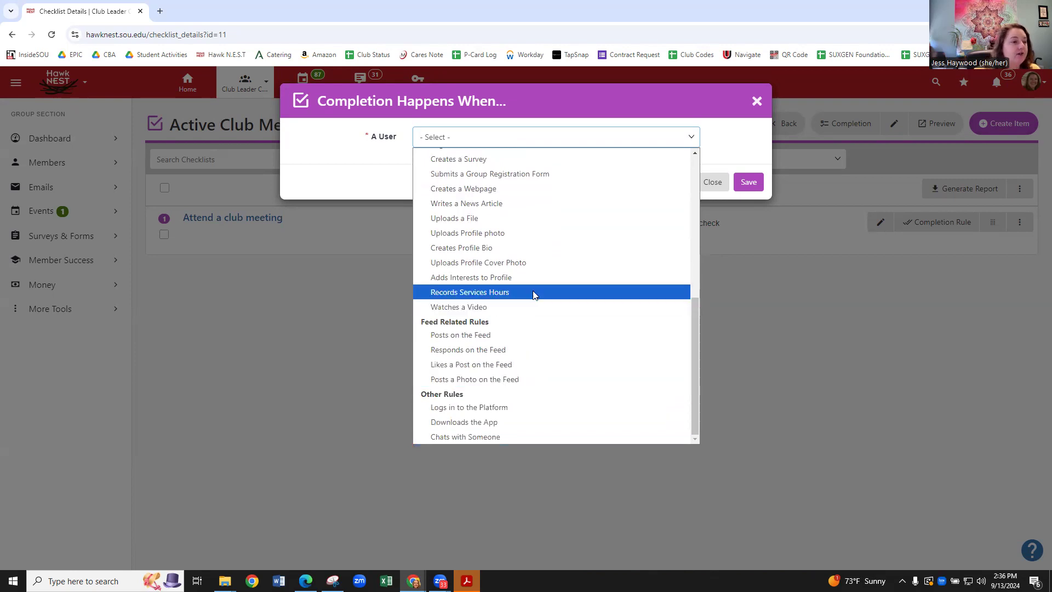
{"action": "scroll", "coordinate": [570, 232], "scroll_direction": "up", "scroll_amount": 6}
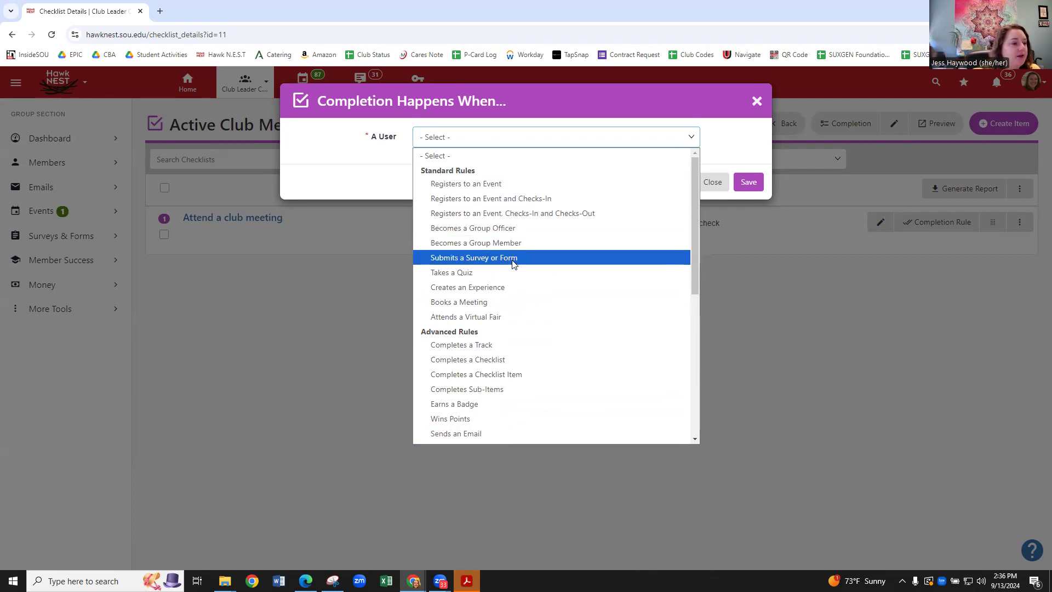
{"action": "left_click", "coordinate": [507, 198]}
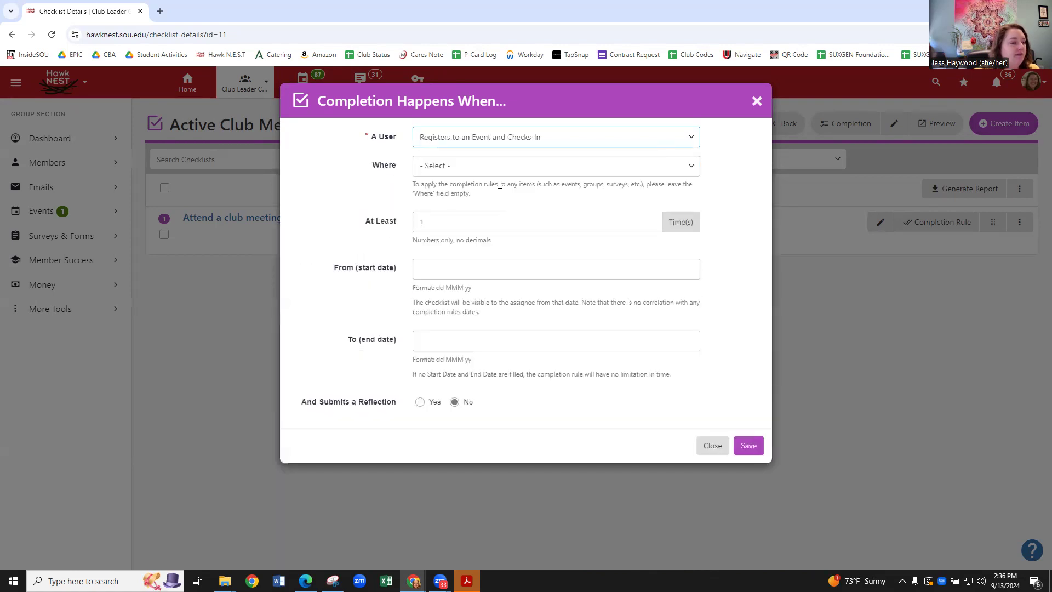
Restrict the rule to the specific event Club Involvement Fair and save it.
{"action": "left_click", "coordinate": [483, 170]}
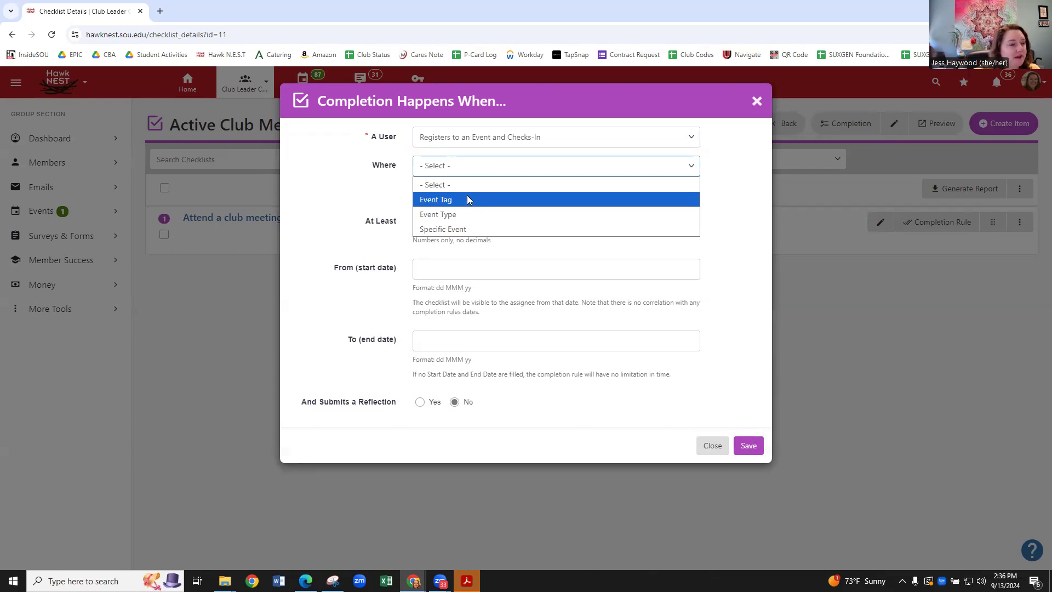
{"action": "left_click", "coordinate": [457, 229]}
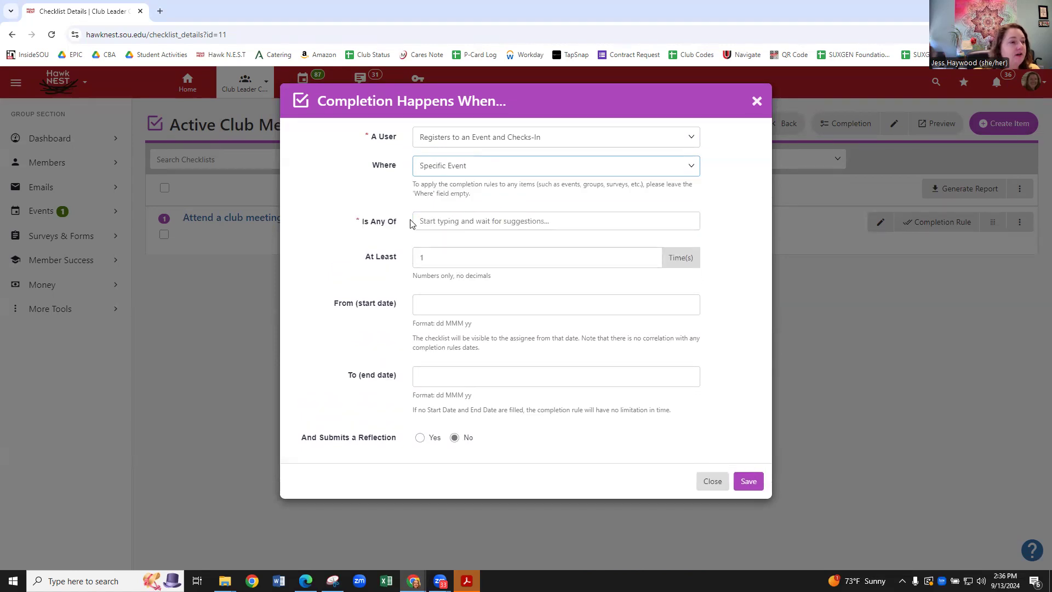
{"action": "left_click", "coordinate": [431, 220]}
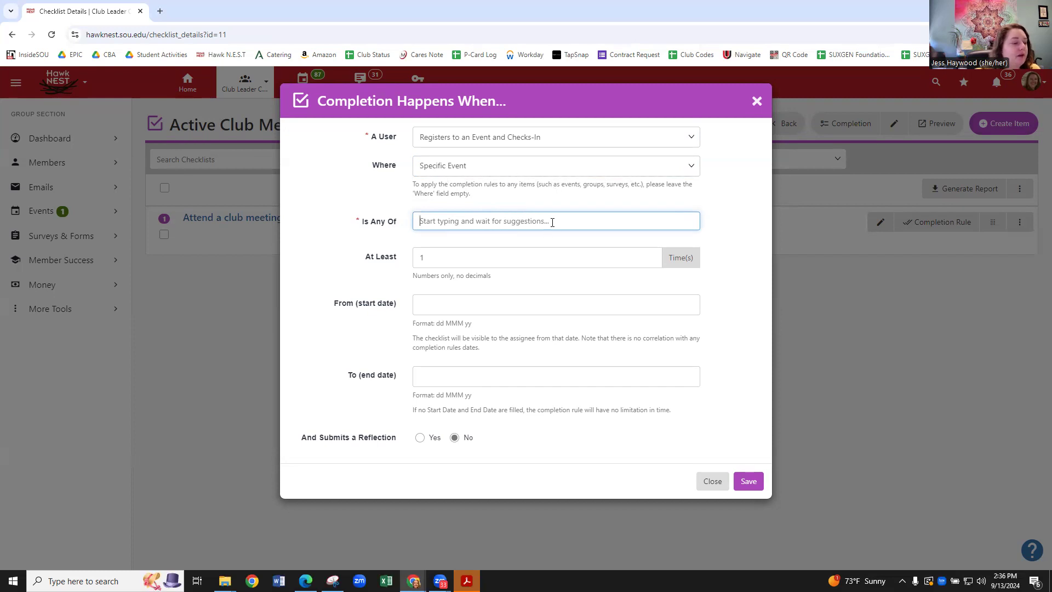
{"action": "type", "text": "involvem"}
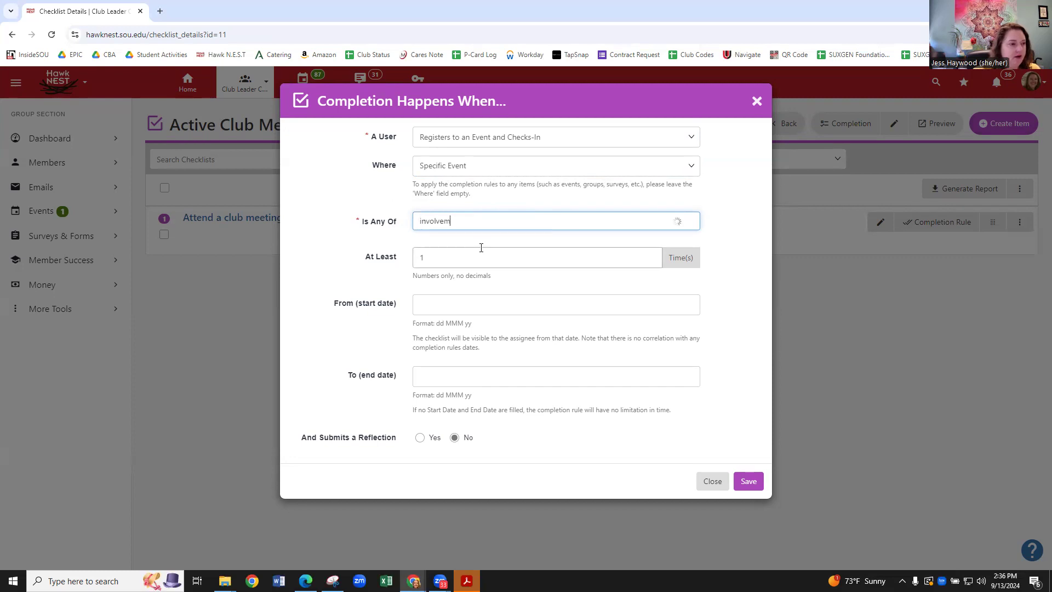
{"action": "type", "text": "ent fair"}
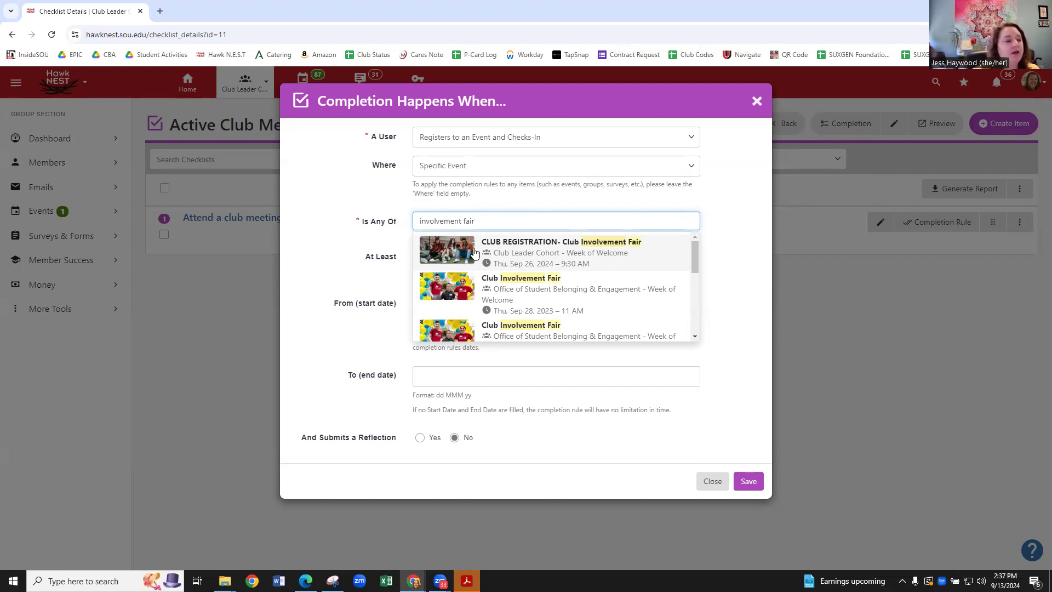
{"action": "left_click", "coordinate": [458, 282]}
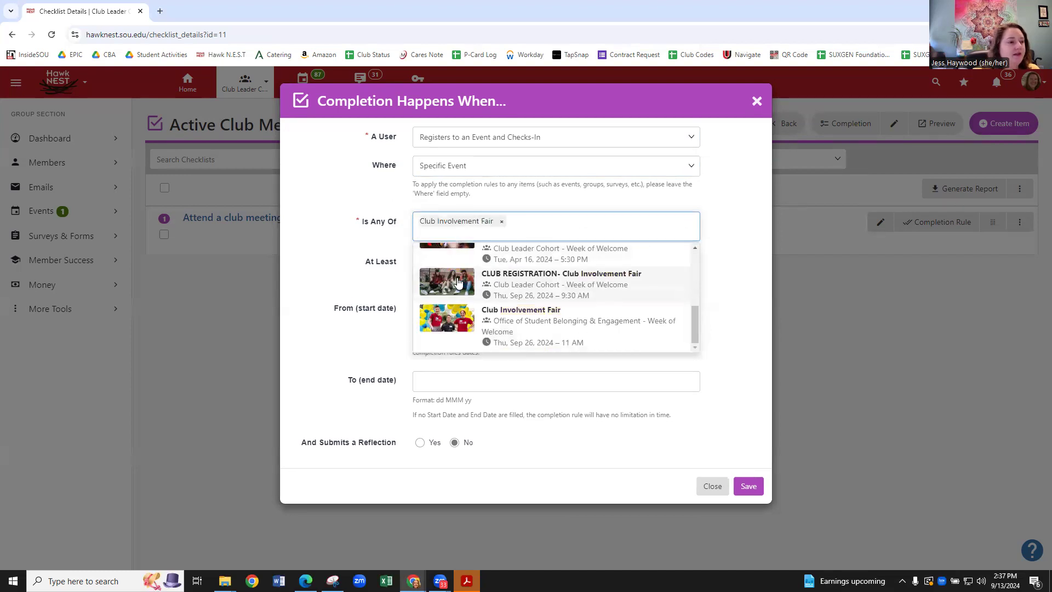
{"action": "left_click", "coordinate": [344, 235]}
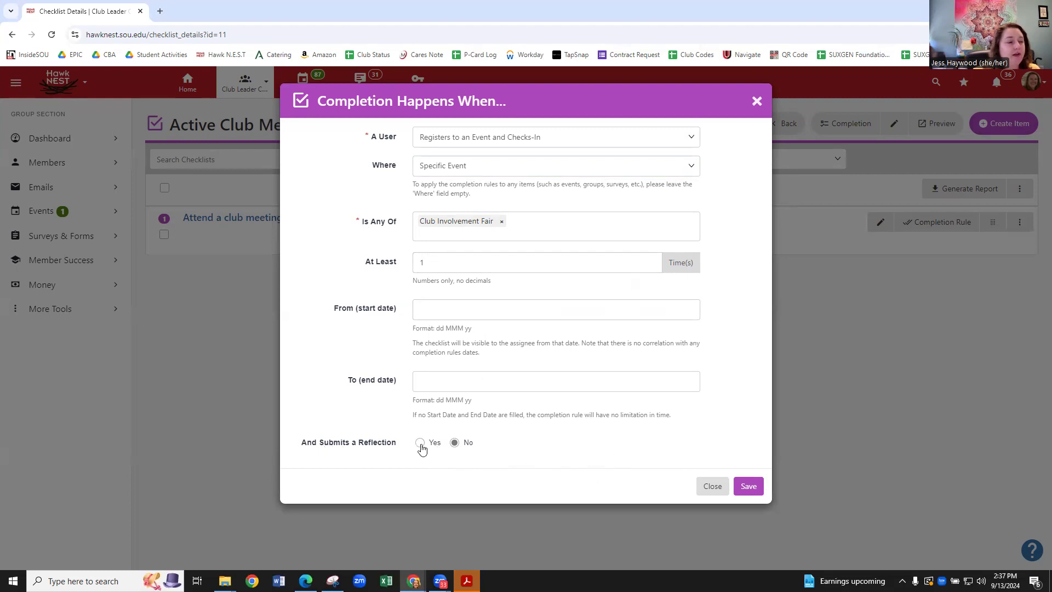
{"action": "left_click", "coordinate": [747, 486]}
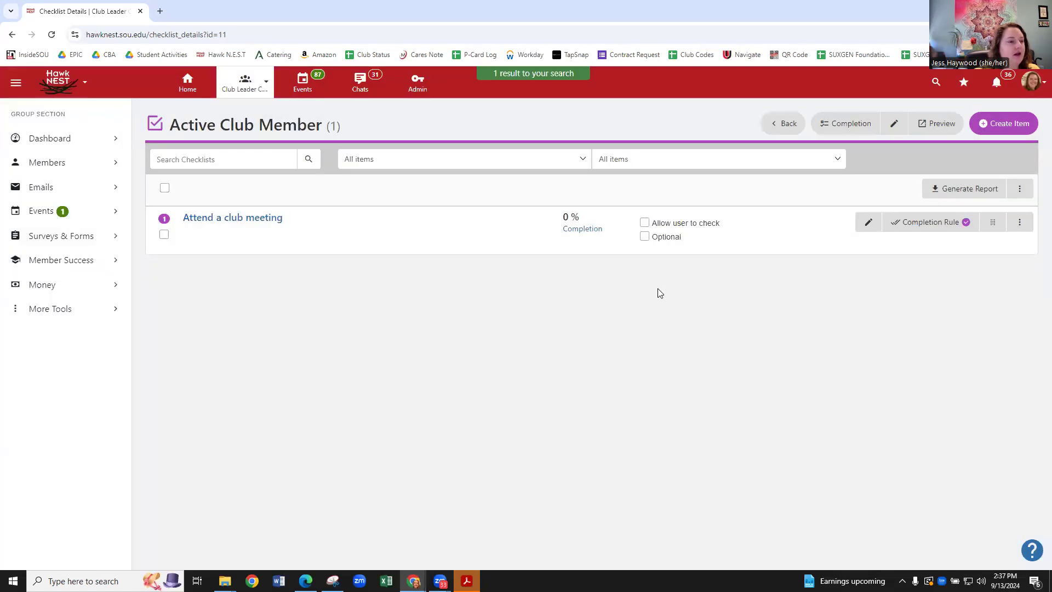
Add a second checklist item titled 'become a member'.
{"action": "left_click", "coordinate": [1004, 124]}
{"action": "left_click", "coordinate": [455, 129]}
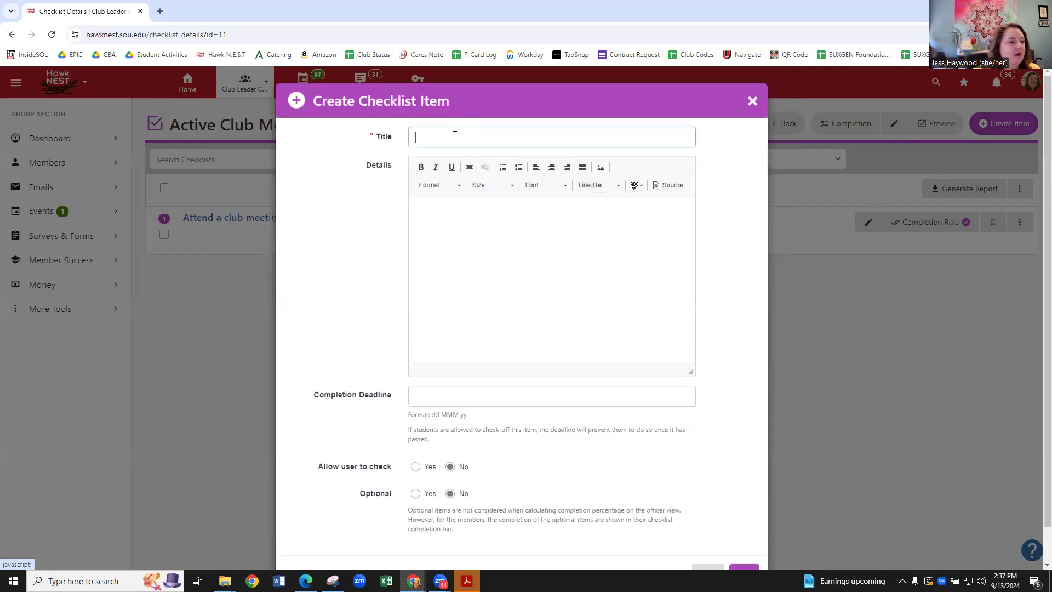
{"action": "type", "text": "become s"}
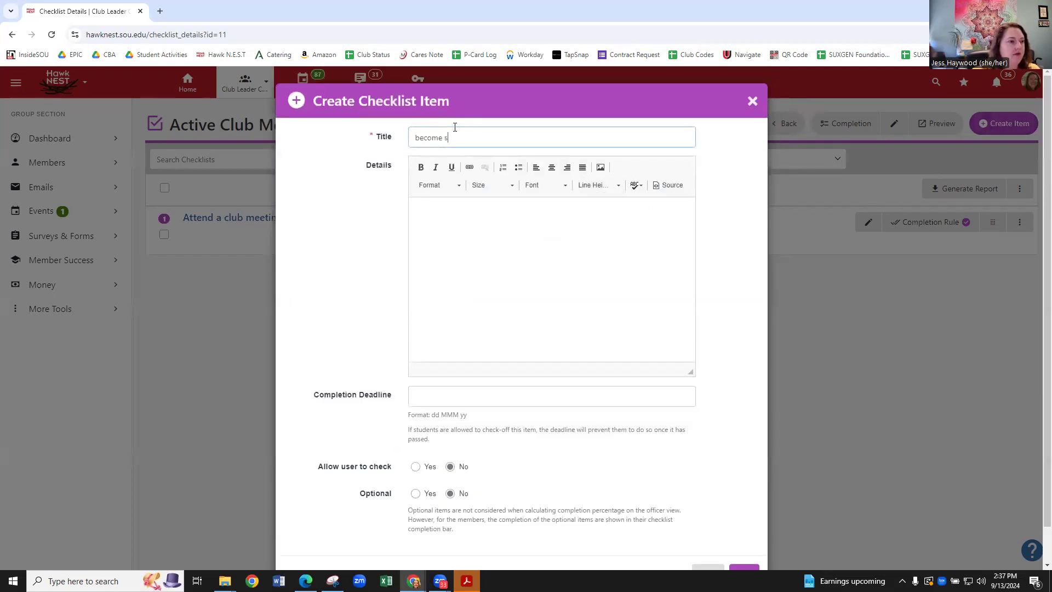
{"action": "key", "text": "BackSpace"}
{"action": "type", "text": "a member"}
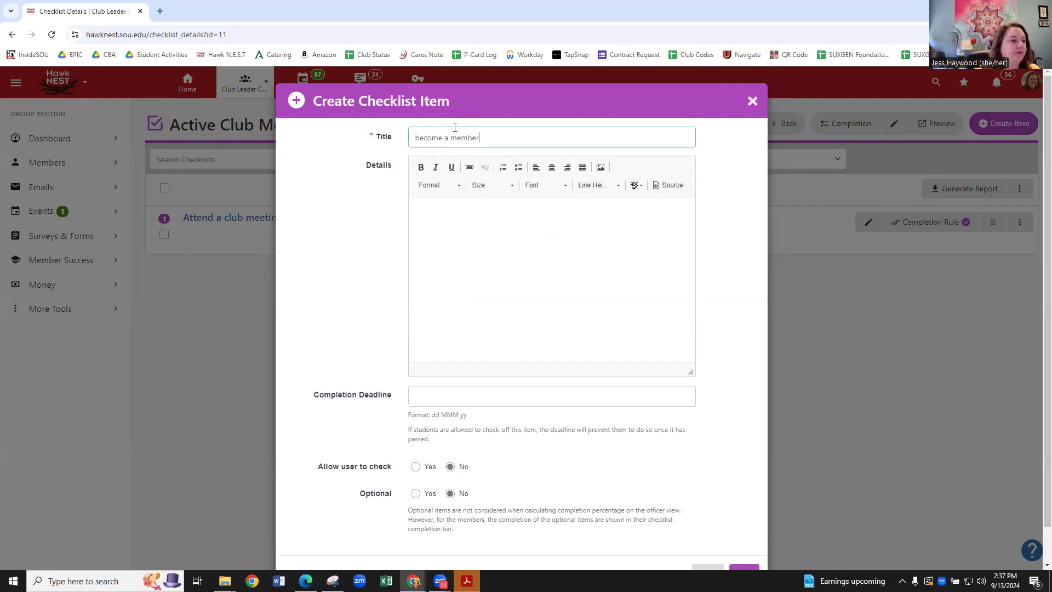
{"action": "scroll", "coordinate": [493, 263], "scroll_direction": "down", "scroll_amount": 1}
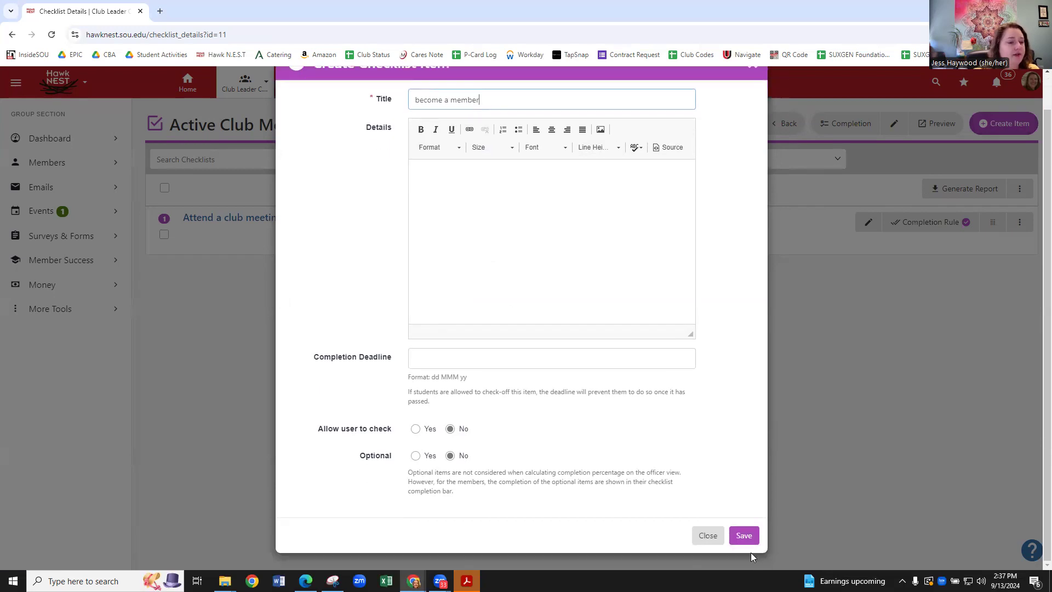
{"action": "left_click", "coordinate": [744, 535]}
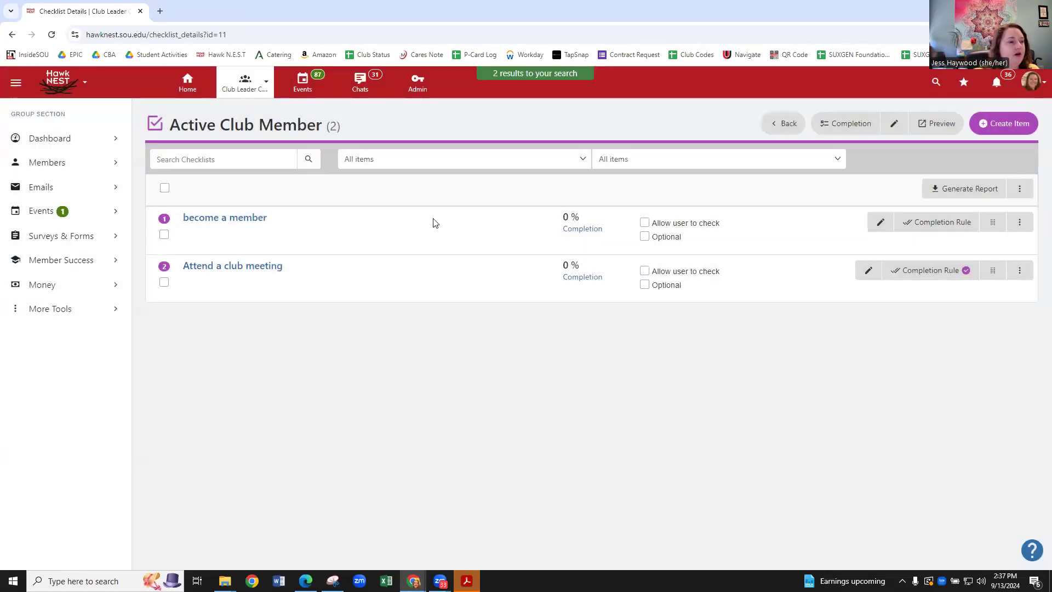
Set 'become a member' to Becomes a Group Member, Specific Group: Club Leader Cohort, and save.
{"action": "left_click", "coordinate": [948, 223]}
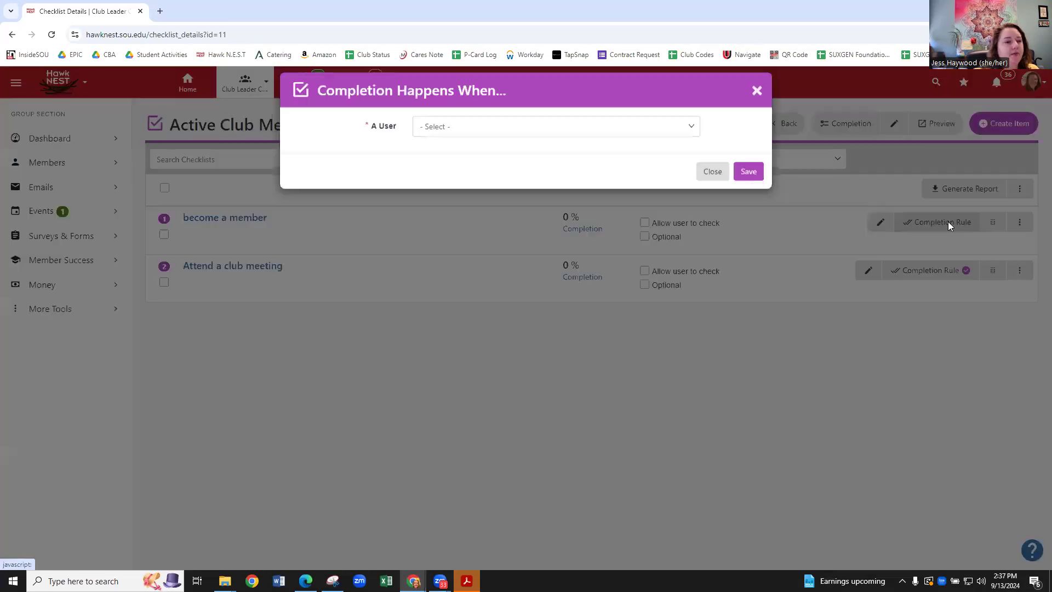
{"action": "left_click", "coordinate": [483, 137]}
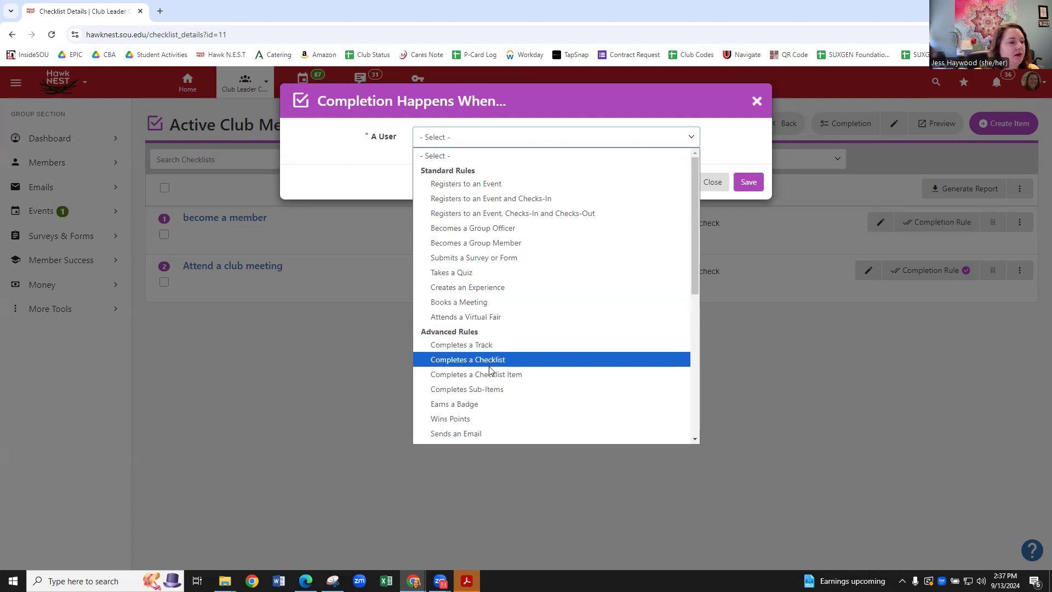
{"action": "left_click", "coordinate": [516, 244]}
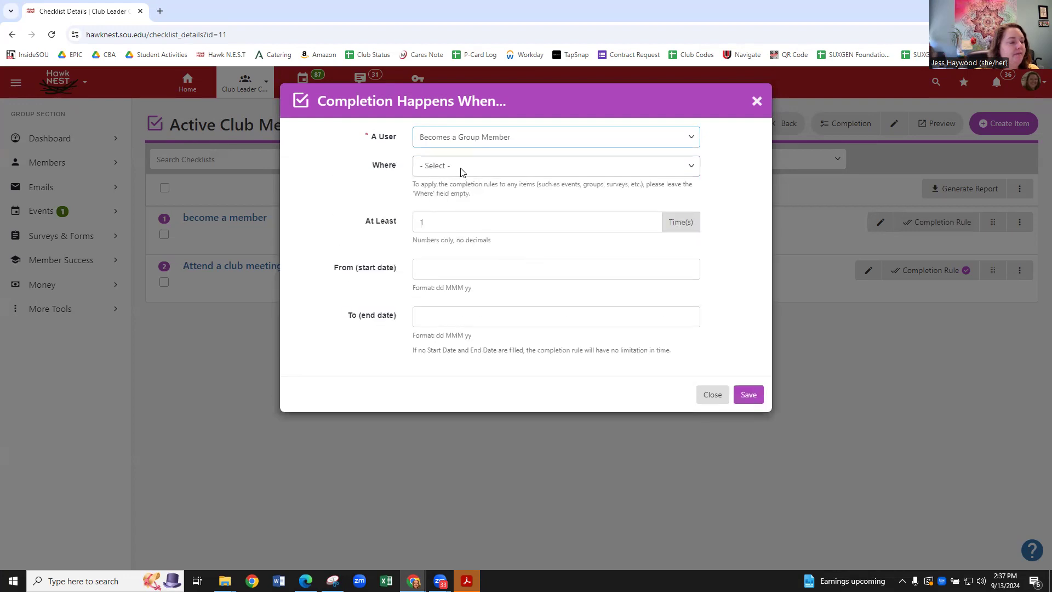
{"action": "left_click", "coordinate": [460, 169]}
{"action": "left_click", "coordinate": [462, 215]}
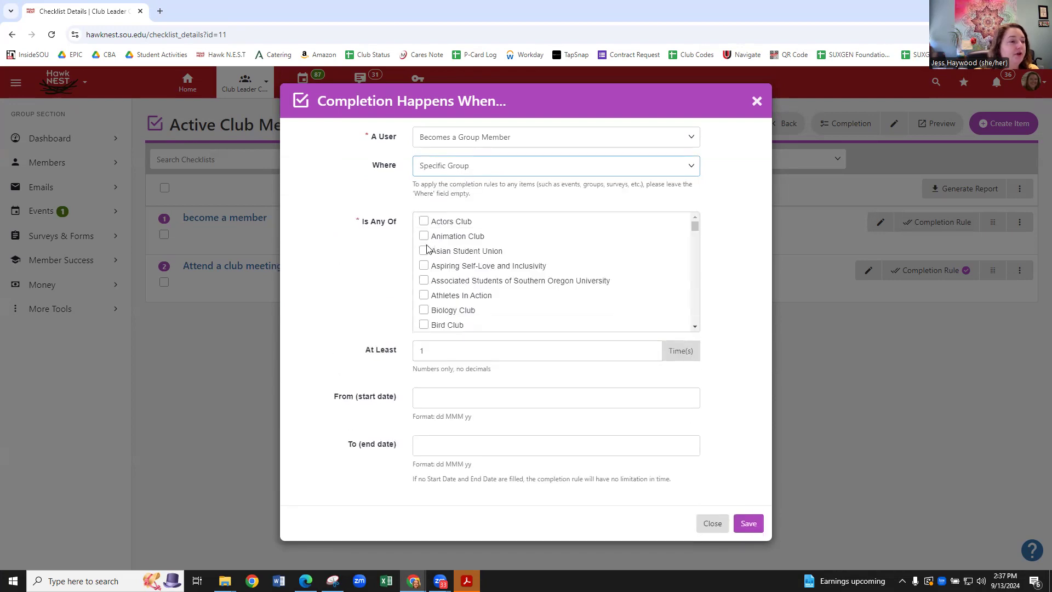
{"action": "scroll", "coordinate": [423, 298], "scroll_direction": "down", "scroll_amount": 2}
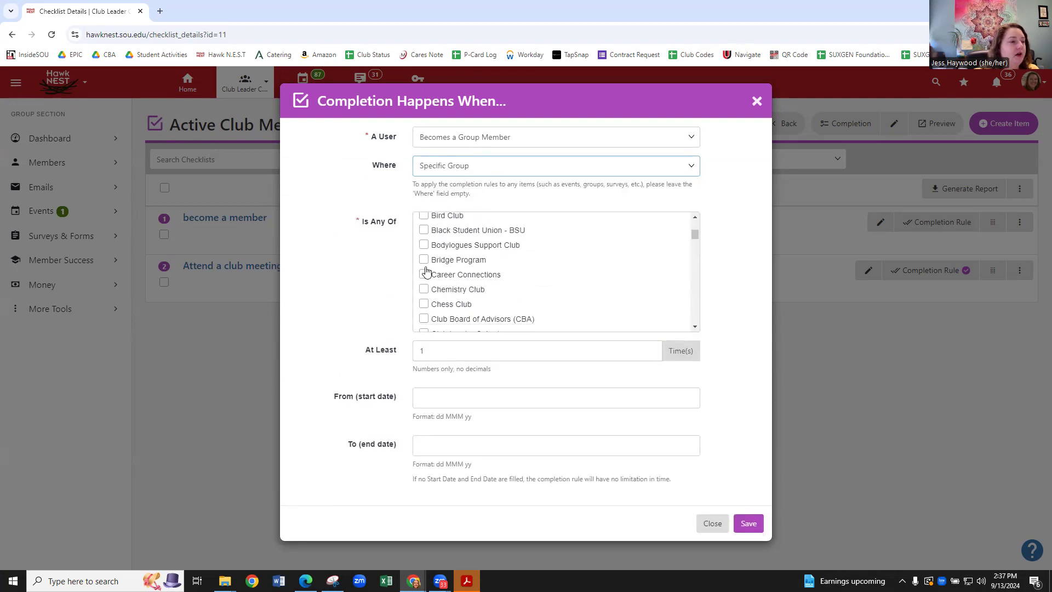
{"action": "scroll", "coordinate": [425, 277], "scroll_direction": "down", "scroll_amount": 1}
{"action": "scroll", "coordinate": [422, 290], "scroll_direction": "down", "scroll_amount": 1}
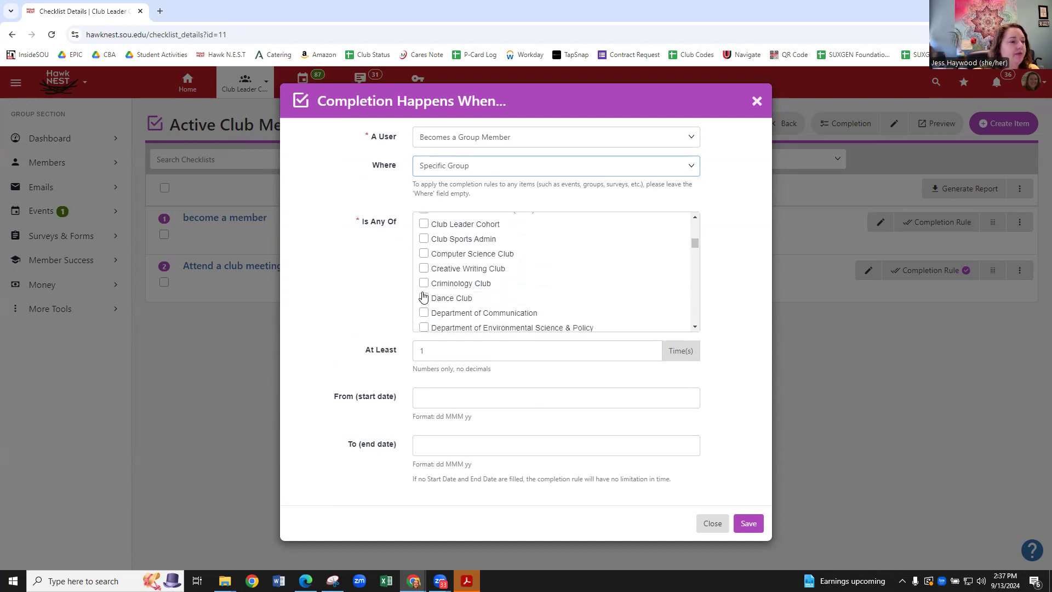
{"action": "left_click", "coordinate": [425, 224]}
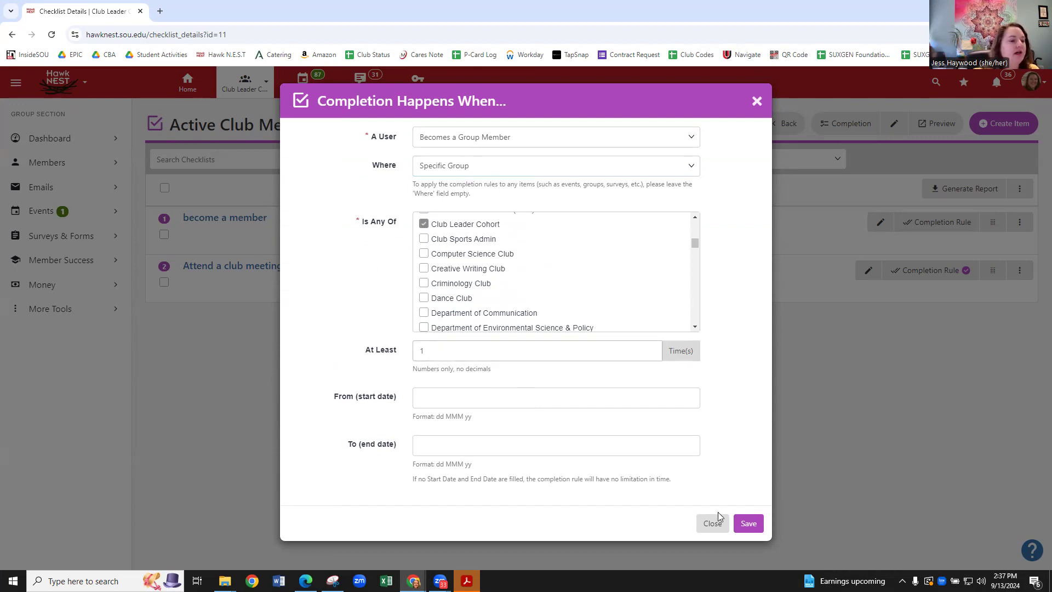
{"action": "left_click", "coordinate": [747, 522]}
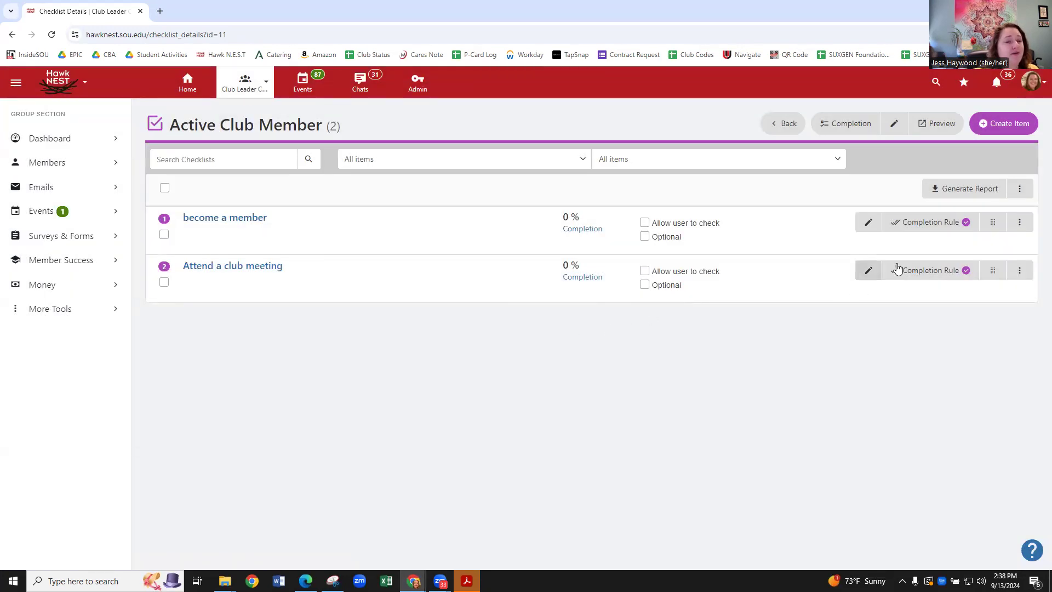
Add a third checklist item titled 'submits a club survey'.
{"action": "left_click", "coordinate": [1008, 124]}
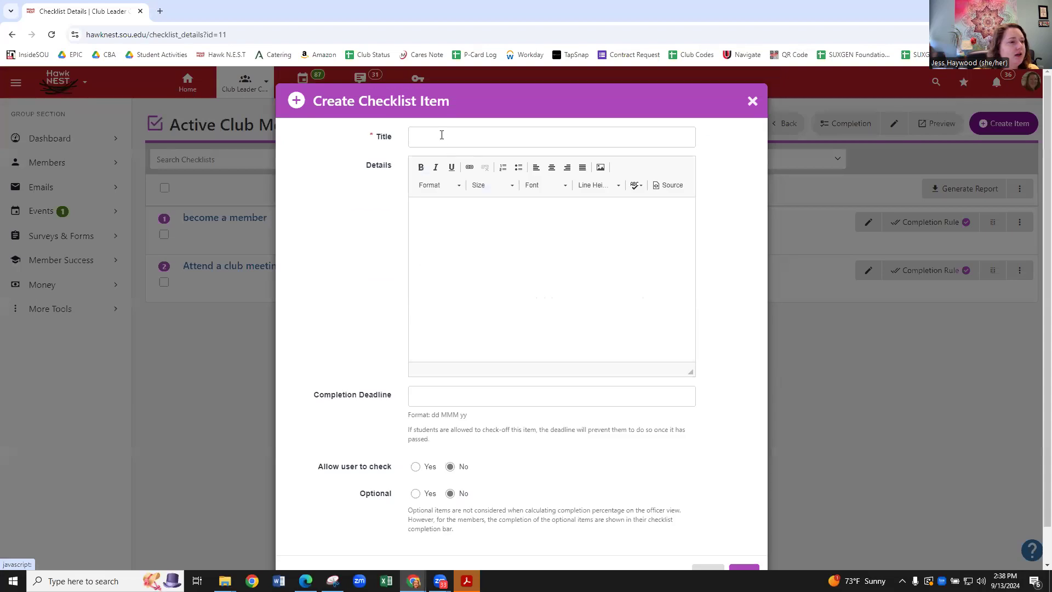
{"action": "left_click", "coordinate": [442, 134]}
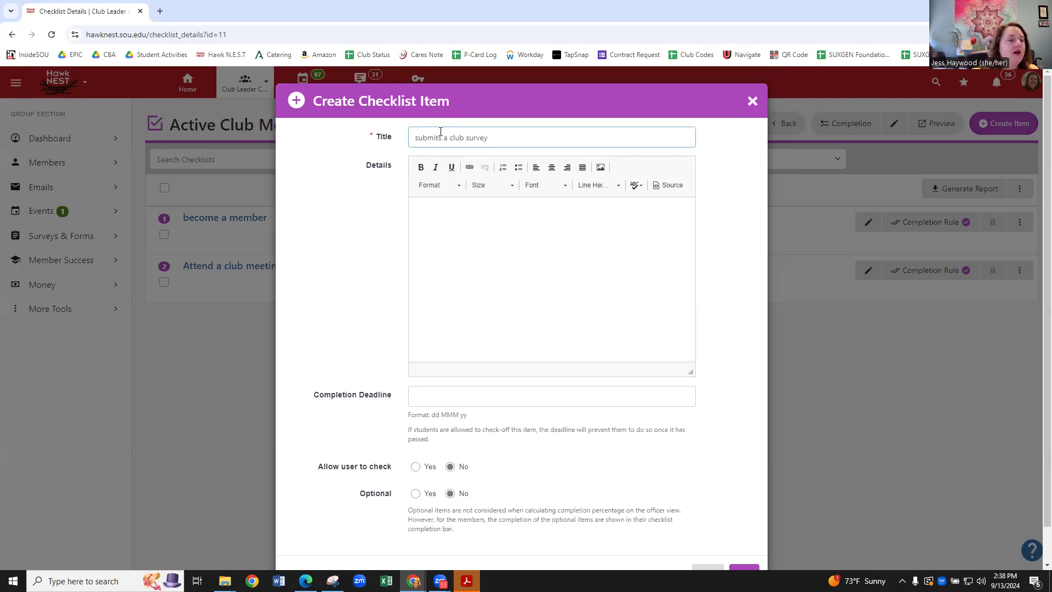
{"action": "scroll", "coordinate": [375, 279], "scroll_direction": "down", "scroll_amount": 1}
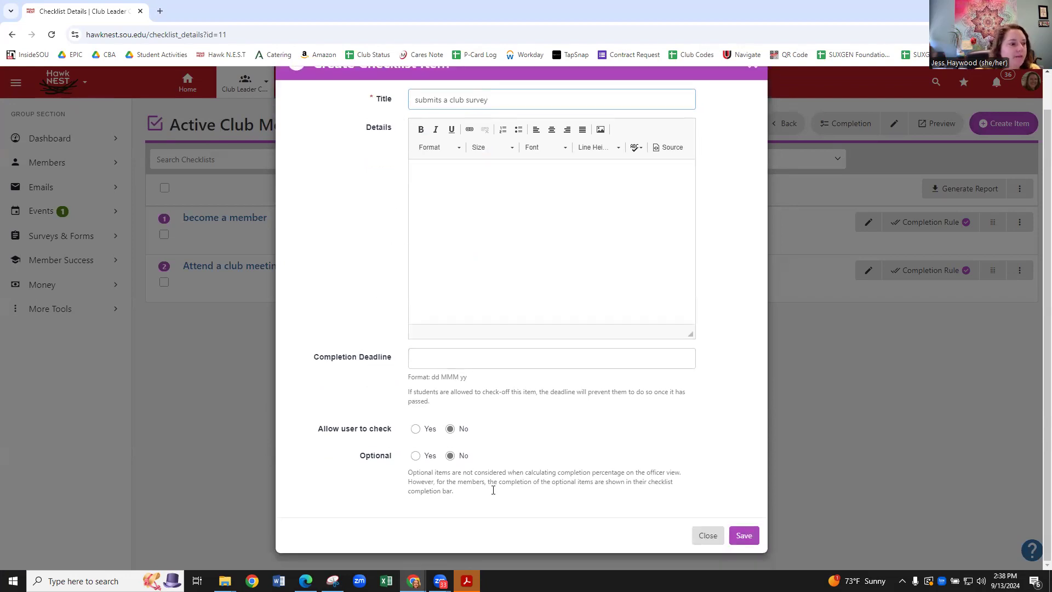
{"action": "left_click", "coordinate": [739, 535]}
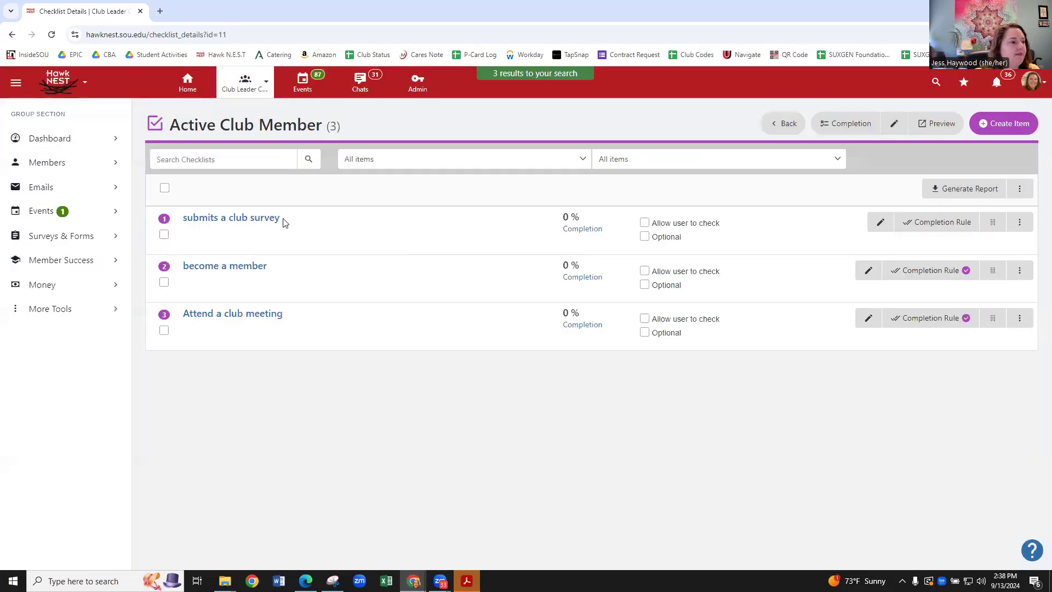
Give 'submits a club survey' a completion rule requiring the CBA Allocated Club Funds Request Form.
{"action": "left_click", "coordinate": [943, 227]}
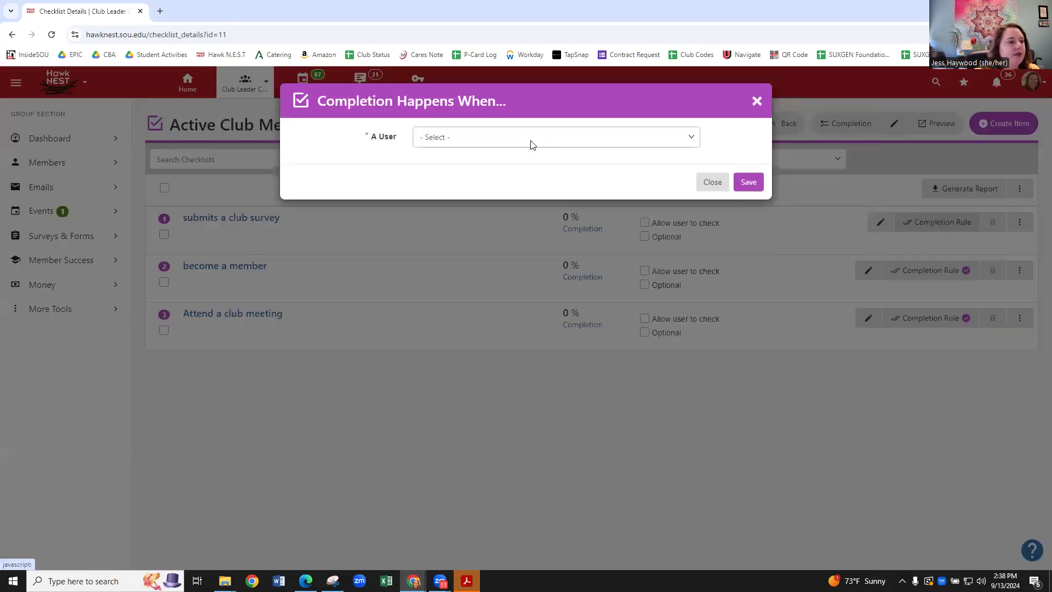
{"action": "left_click", "coordinate": [531, 140]}
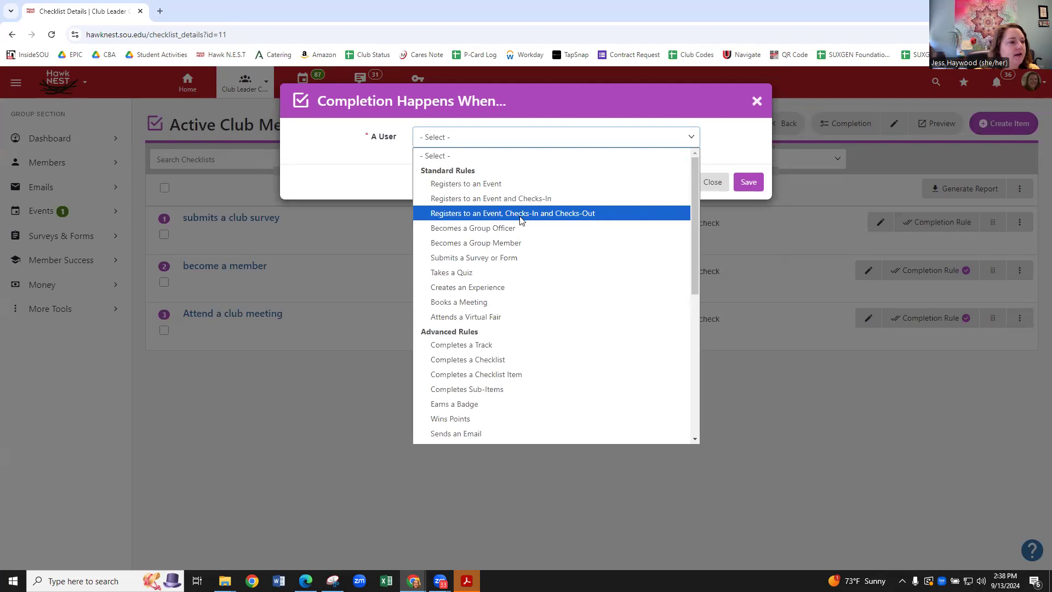
{"action": "left_click", "coordinate": [509, 259]}
{"action": "left_click", "coordinate": [483, 168]}
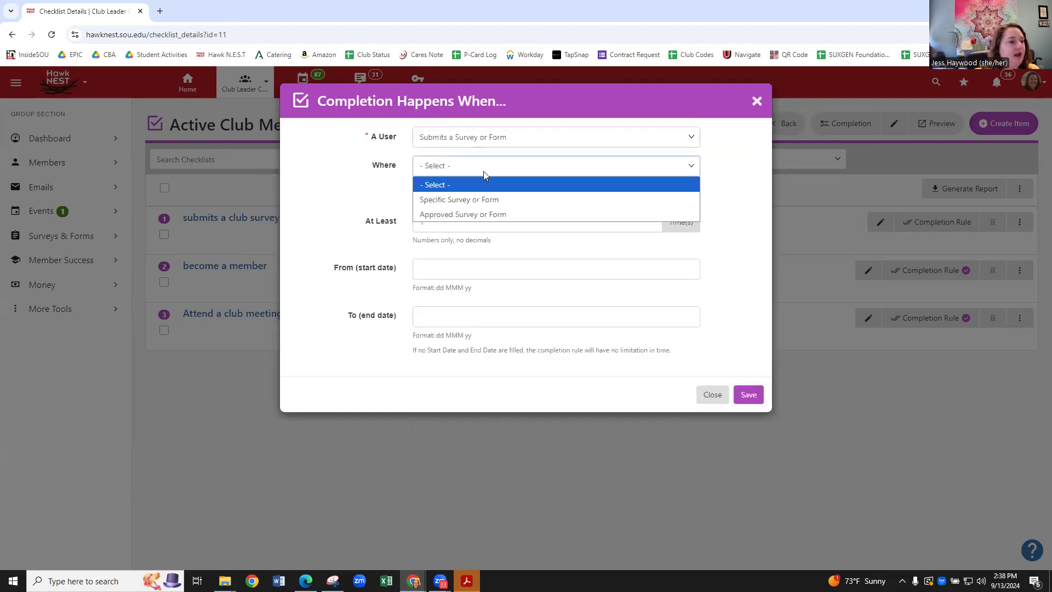
{"action": "left_click", "coordinate": [458, 201]}
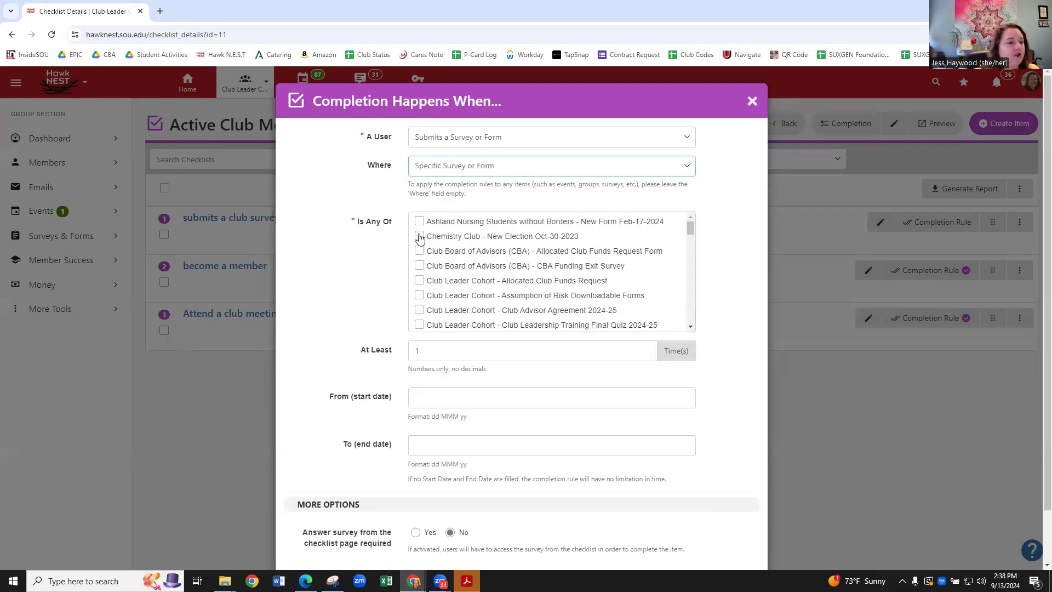
{"action": "left_click", "coordinate": [419, 252]}
{"action": "scroll", "coordinate": [734, 285], "scroll_direction": "down", "scroll_amount": 1}
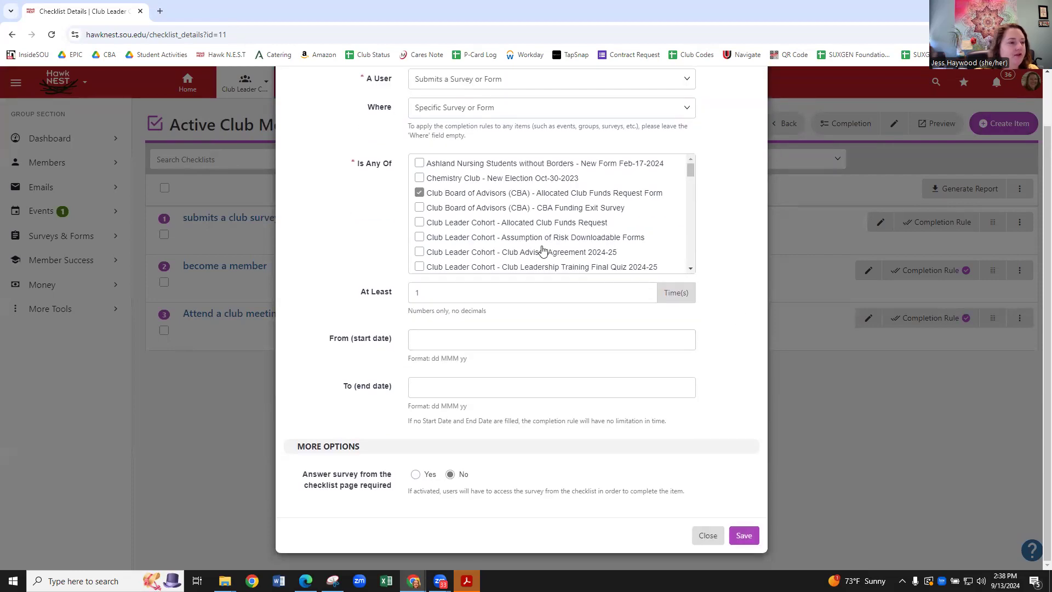
{"action": "left_click", "coordinate": [741, 536]}
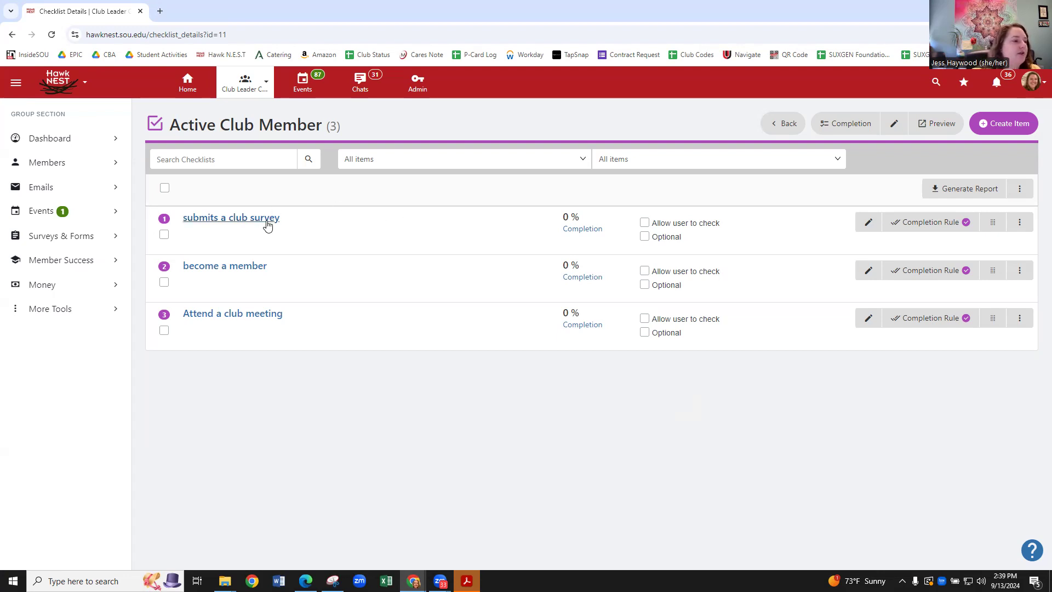
Change the survey item's rule to require the approved Chemistry Club - New Election Oct-30-2023 survey.
{"action": "left_click", "coordinate": [918, 224]}
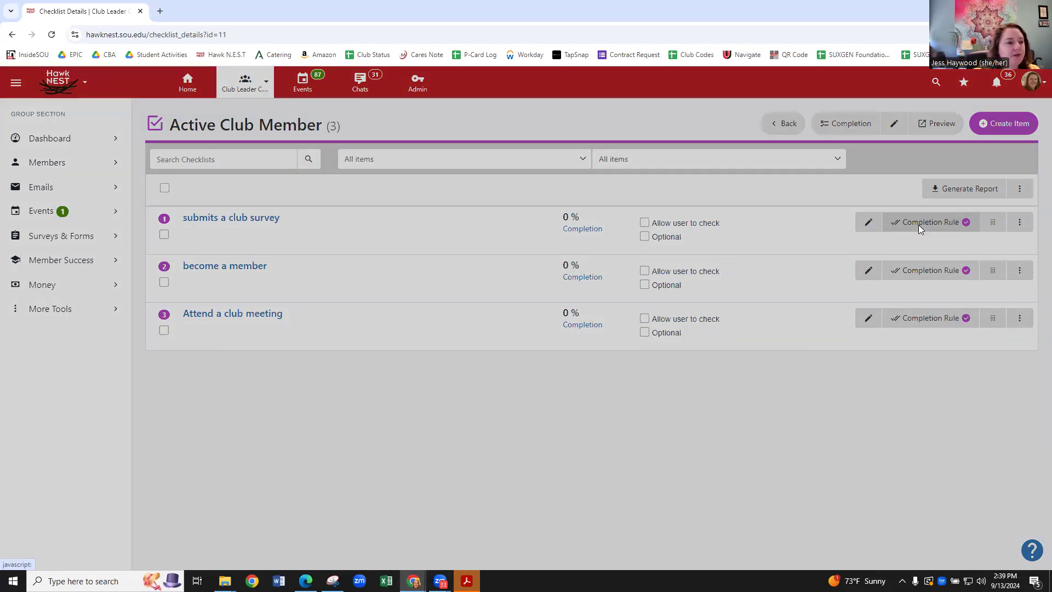
{"action": "left_click", "coordinate": [529, 167]}
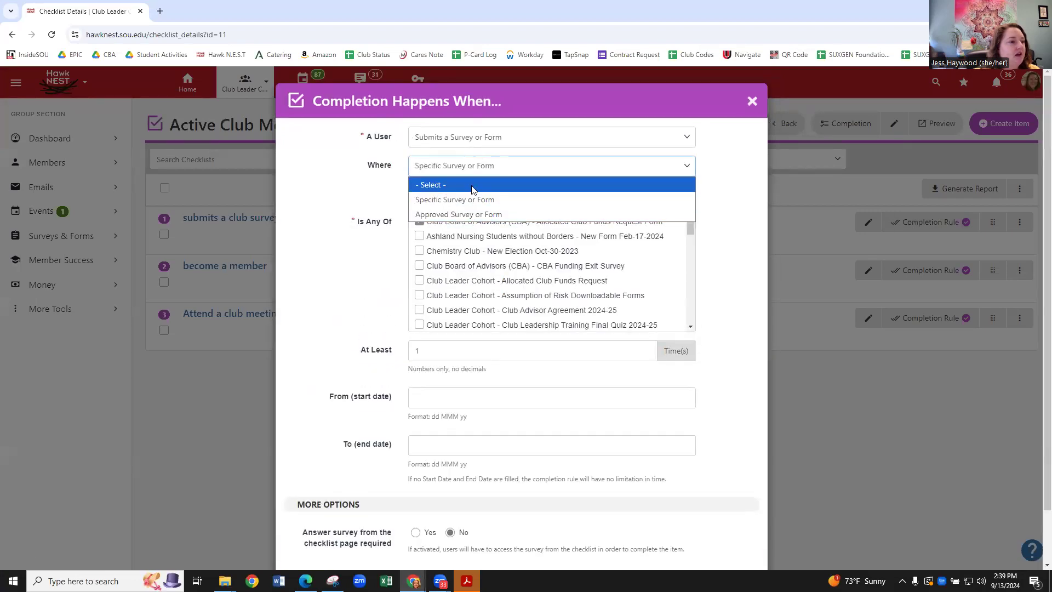
{"action": "left_click", "coordinate": [469, 214]}
{"action": "left_click", "coordinate": [419, 236]}
{"action": "scroll", "coordinate": [744, 317], "scroll_direction": "down", "scroll_amount": 1}
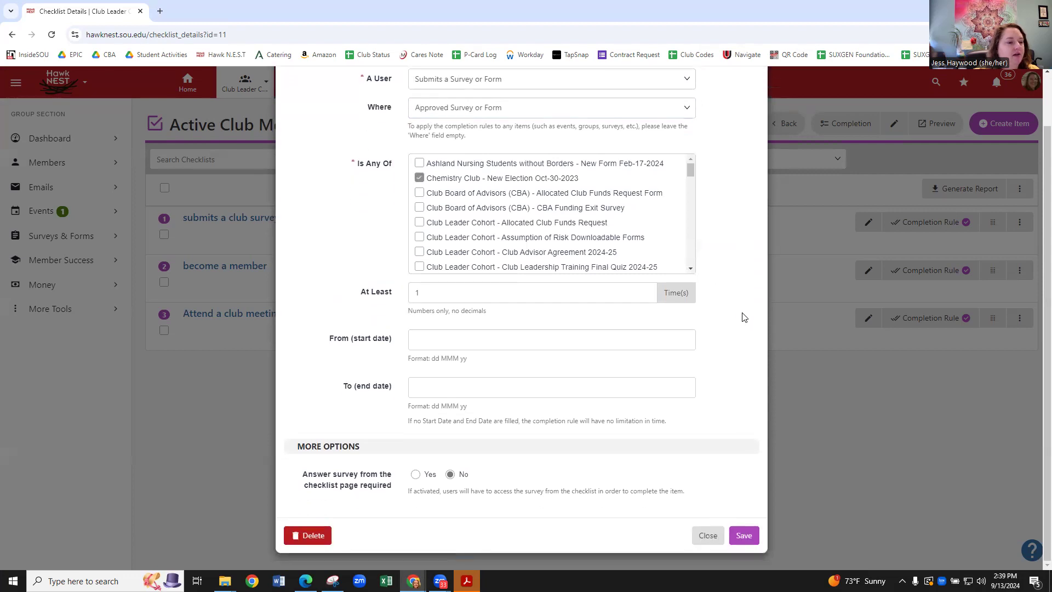
{"action": "left_click", "coordinate": [748, 534]}
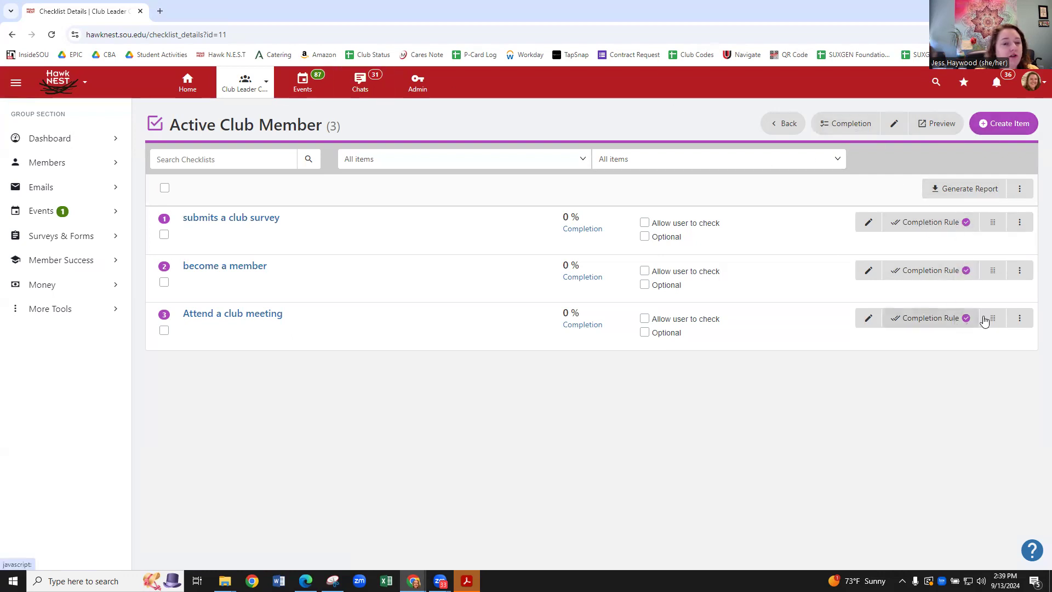
Leave the checklist details unchanged and return to the Tracks & Checklists list.
{"action": "left_click", "coordinate": [1020, 319]}
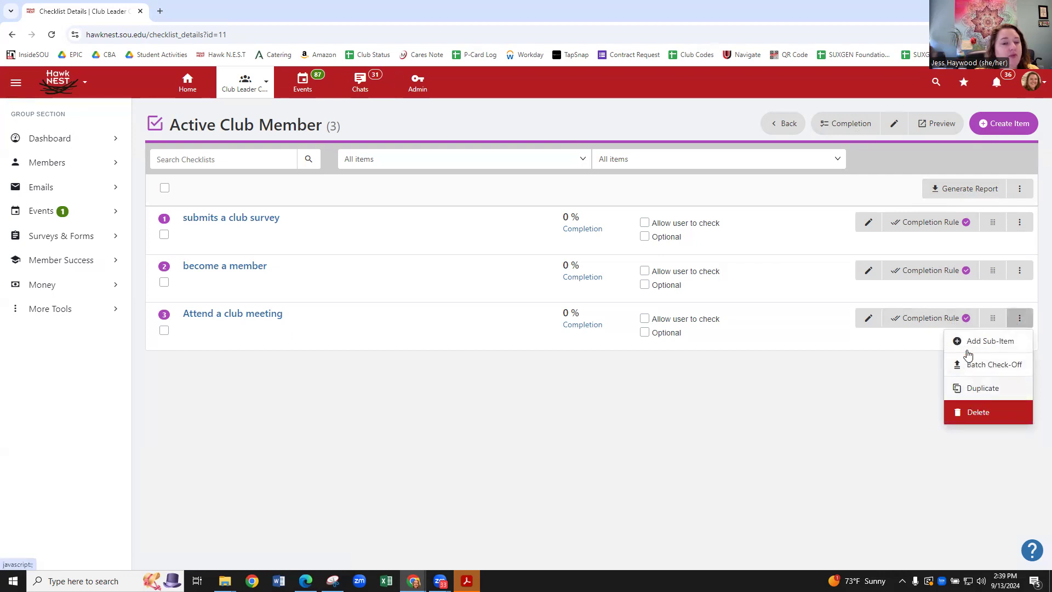
{"action": "left_click", "coordinate": [800, 384]}
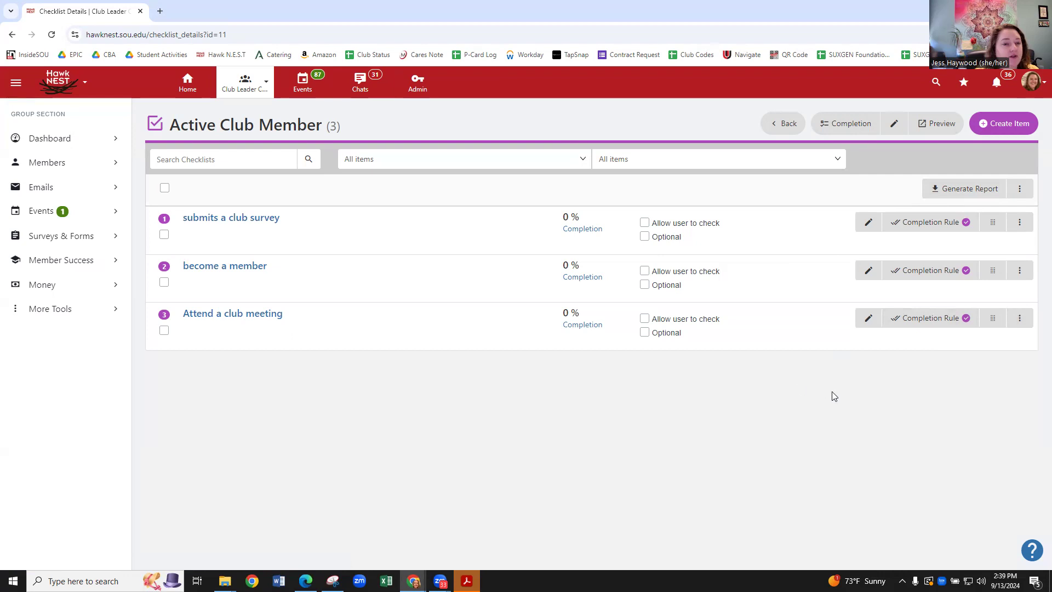
{"action": "left_click", "coordinate": [774, 124]}
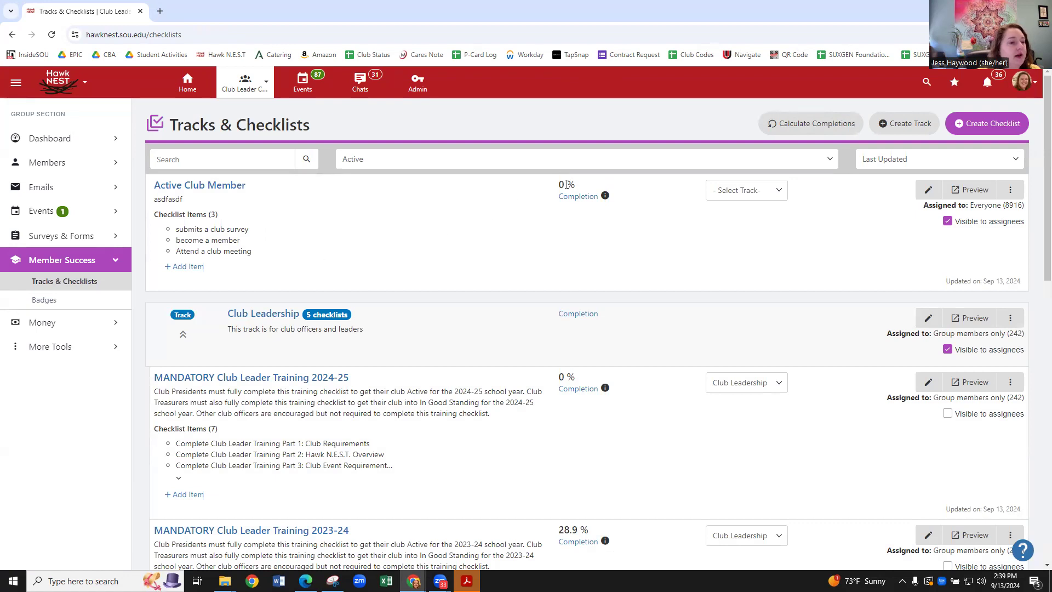
Review the Active Club Member completion report, then return to the list.
{"action": "left_click", "coordinate": [582, 202]}
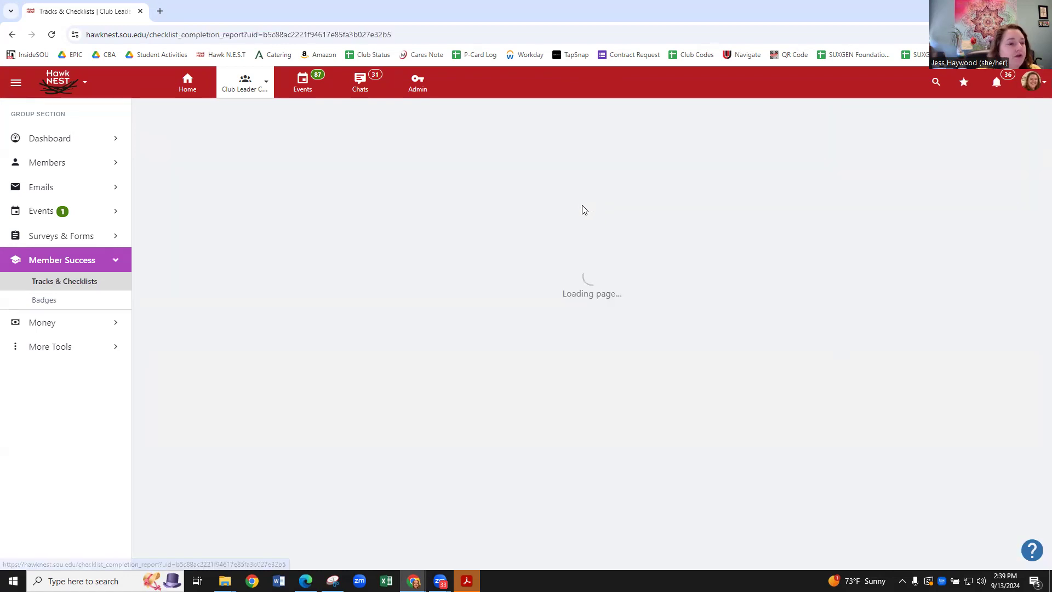
{"action": "scroll", "coordinate": [336, 228], "scroll_direction": "down", "scroll_amount": 5}
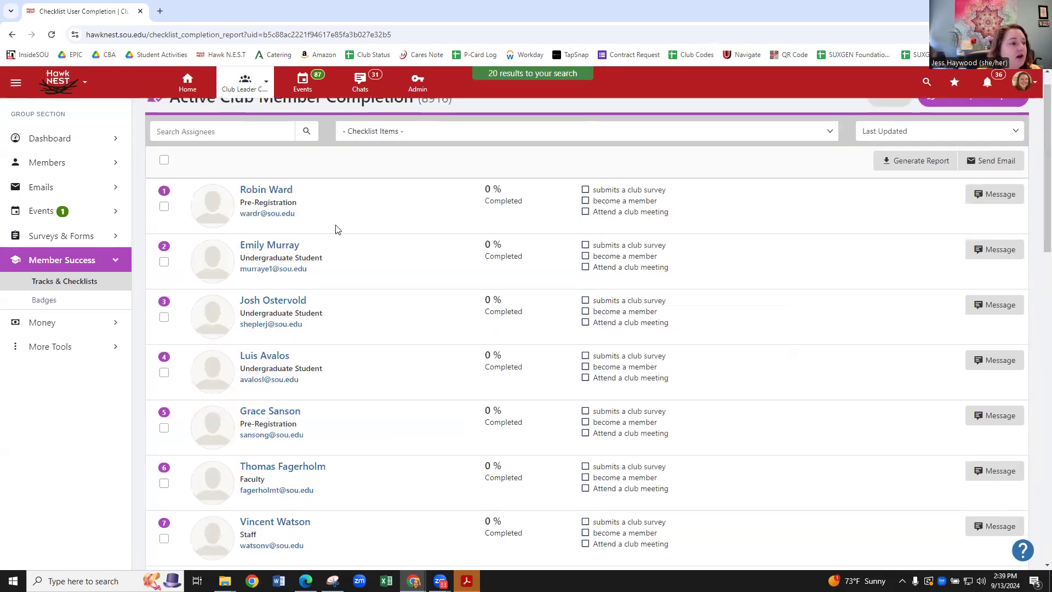
{"action": "scroll", "coordinate": [493, 230], "scroll_direction": "up", "scroll_amount": 5}
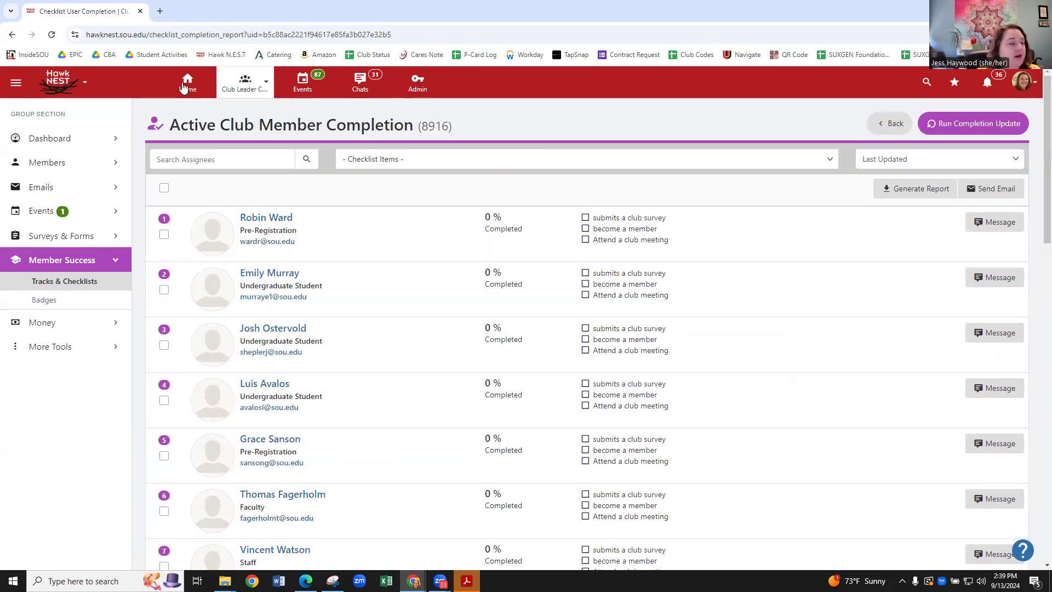
{"action": "left_click", "coordinate": [12, 36]}
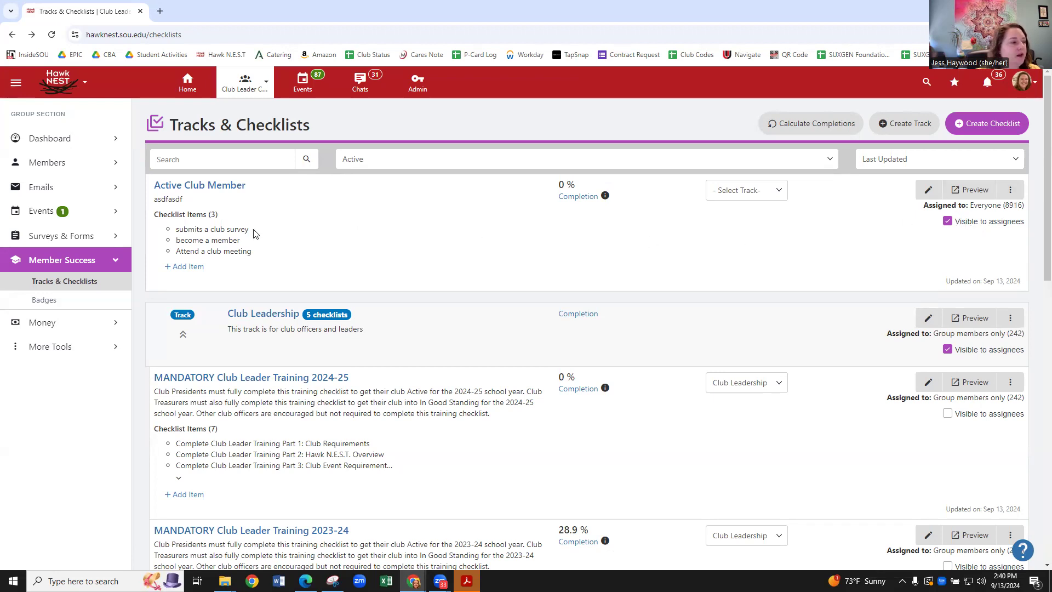
{"action": "left_click", "coordinate": [186, 82]}
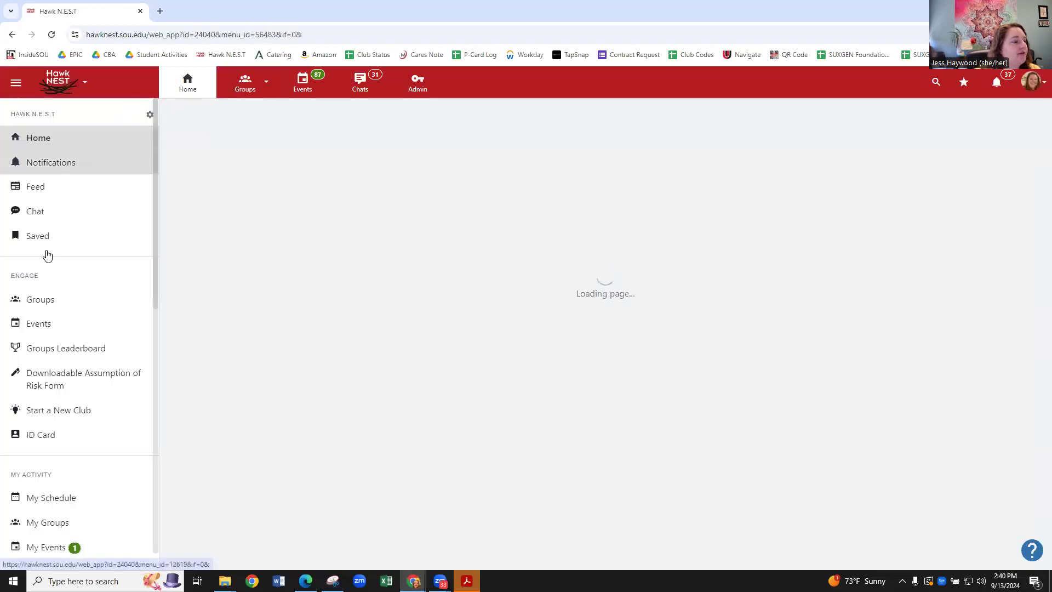
Open your own Active Club Member checklist from My Checklists, showing 1/3 complete at 33%.
{"action": "scroll", "coordinate": [74, 340], "scroll_direction": "down", "scroll_amount": 2}
{"action": "scroll", "coordinate": [82, 326], "scroll_direction": "down", "scroll_amount": 1}
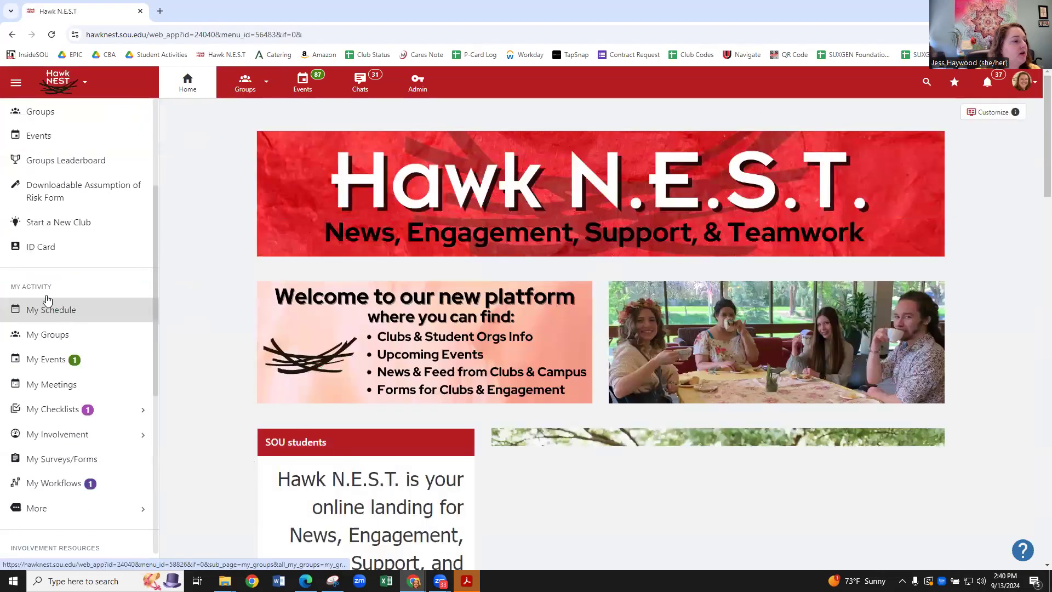
{"action": "left_click", "coordinate": [117, 416]}
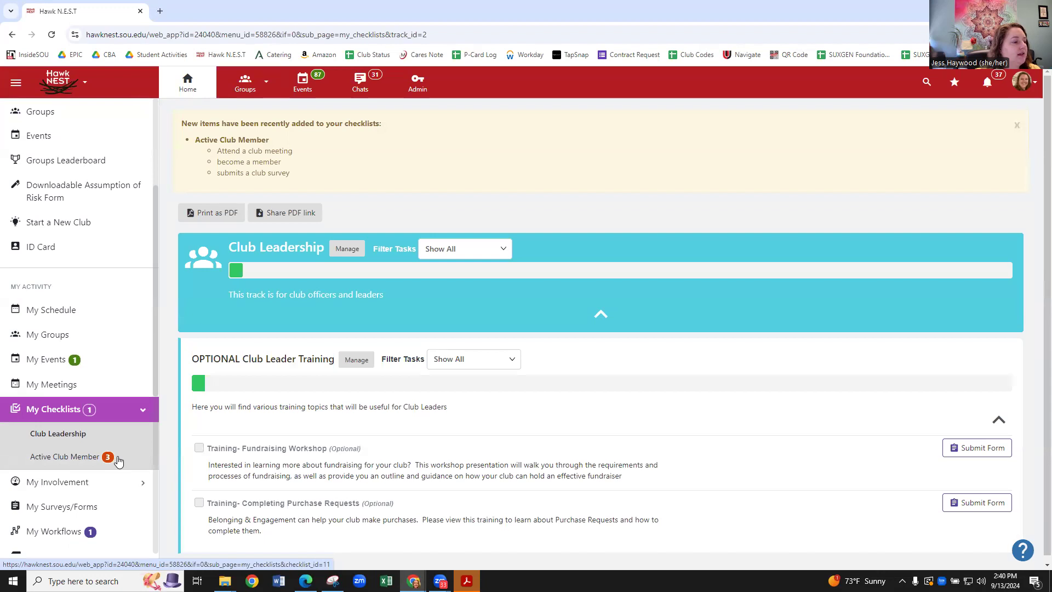
{"action": "left_click", "coordinate": [59, 459]}
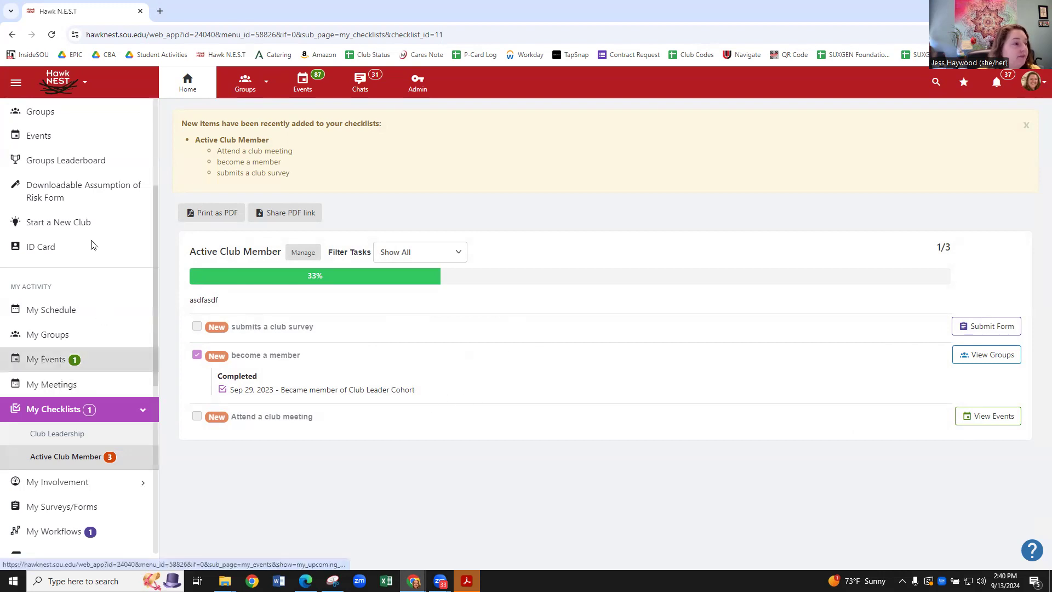
{"action": "scroll", "coordinate": [73, 123], "scroll_direction": "up", "scroll_amount": 3}
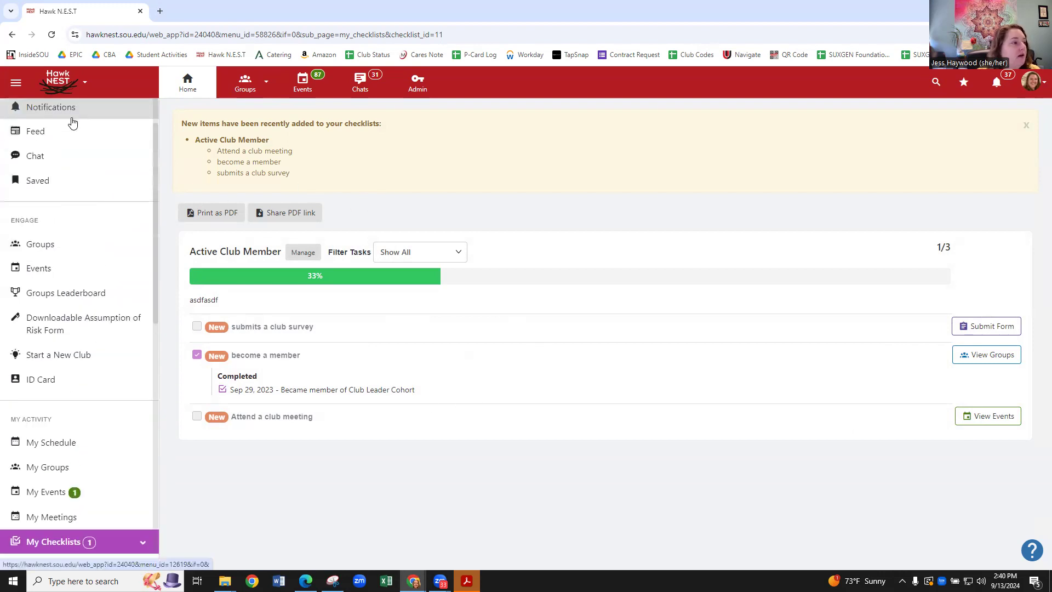
{"action": "scroll", "coordinate": [73, 122], "scroll_direction": "up", "scroll_amount": 1}
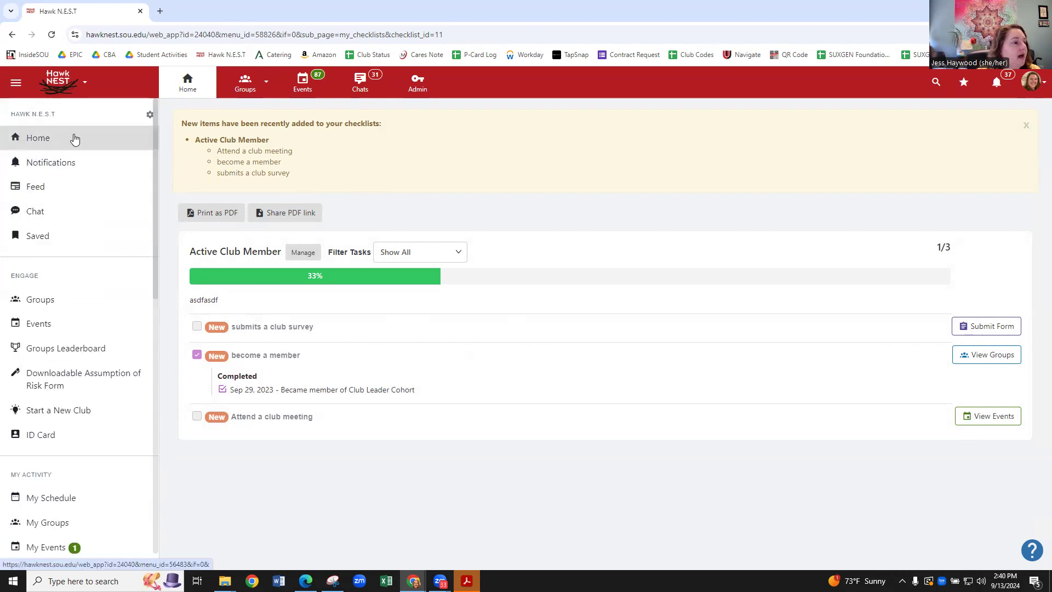
Switch to the Club Leader Cohort group and view its Badges list.
{"action": "left_click", "coordinate": [243, 90]}
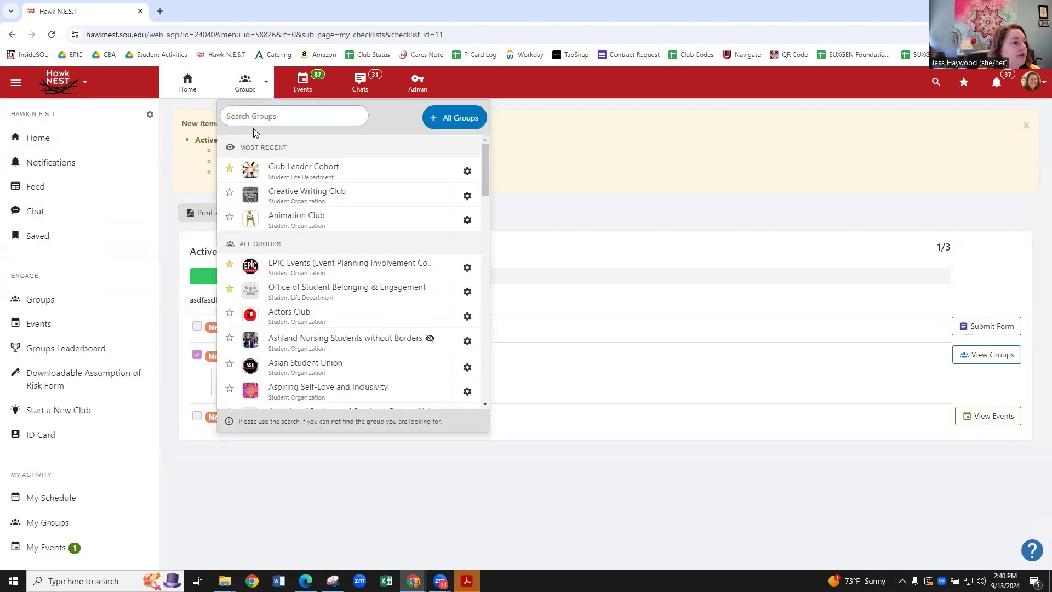
{"action": "left_click", "coordinate": [287, 172]}
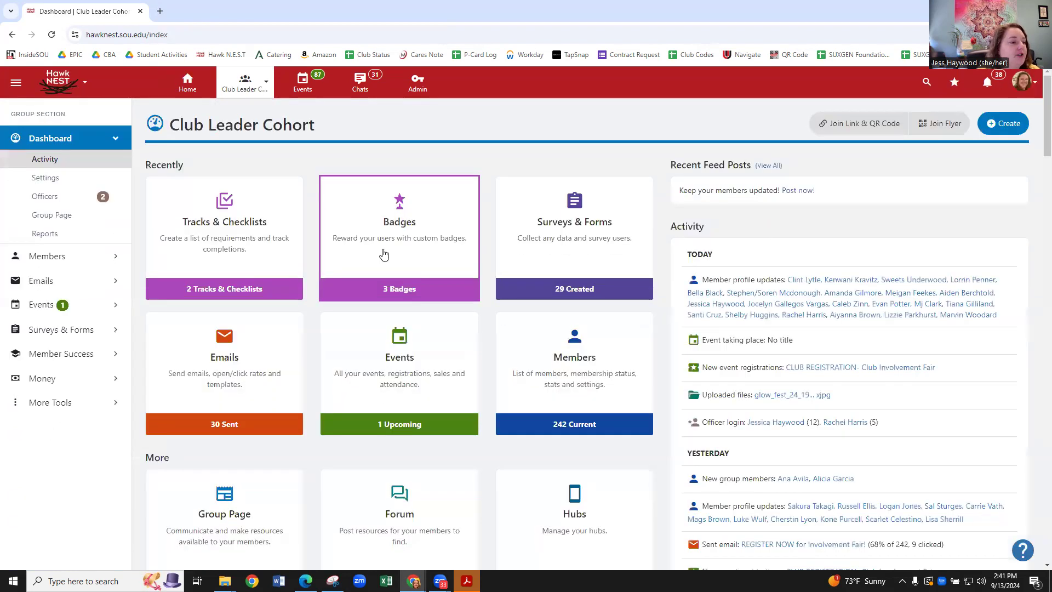
{"action": "left_click", "coordinate": [397, 255]}
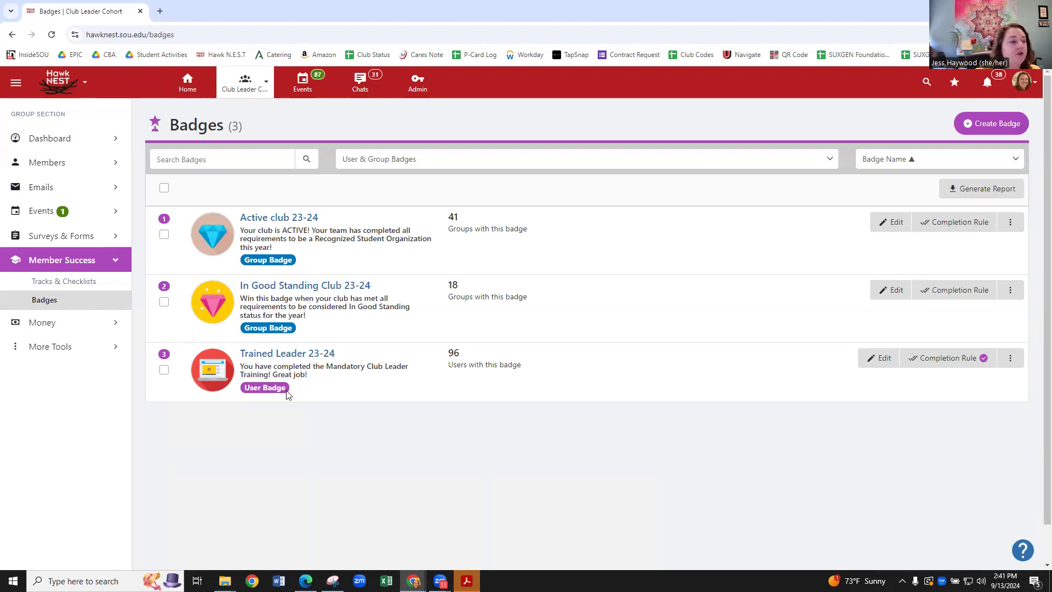
Start a new badge named 'Active Member' with the description 'adfasdfas'.
{"action": "left_click", "coordinate": [979, 125]}
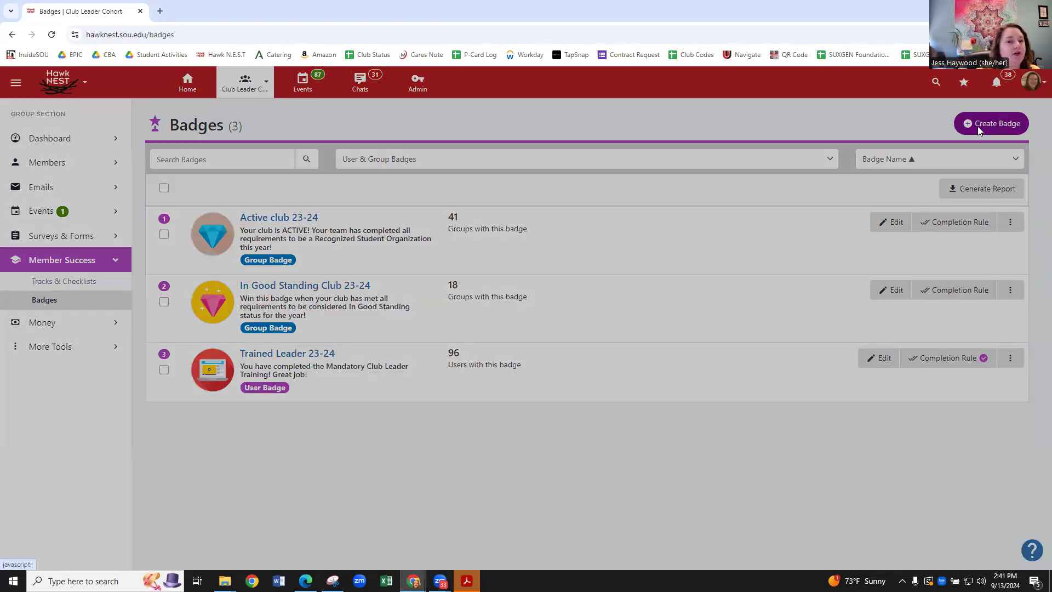
{"action": "left_click", "coordinate": [476, 131]}
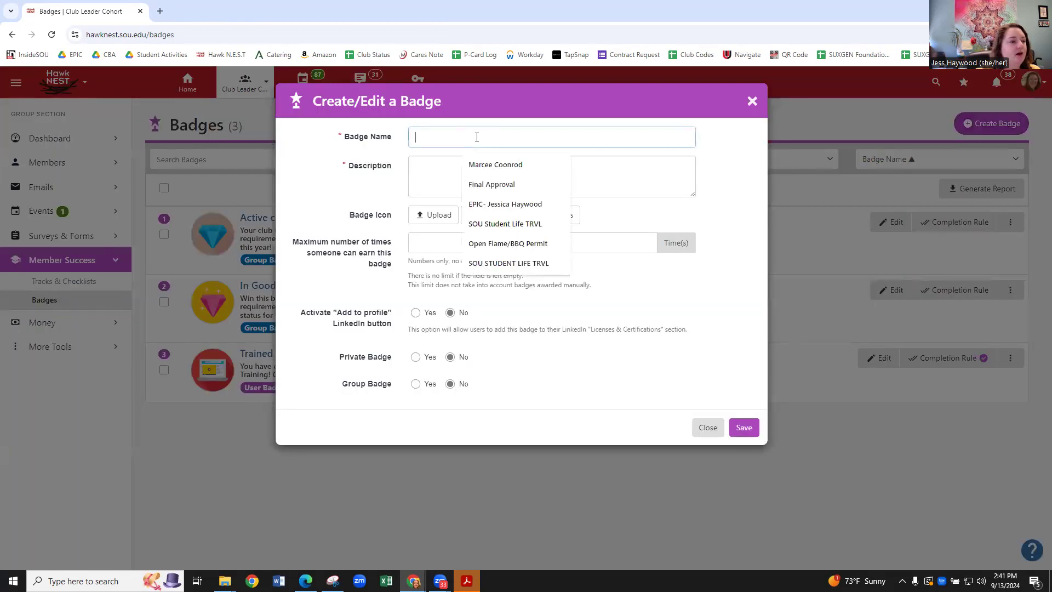
{"action": "type", "text": "Act"}
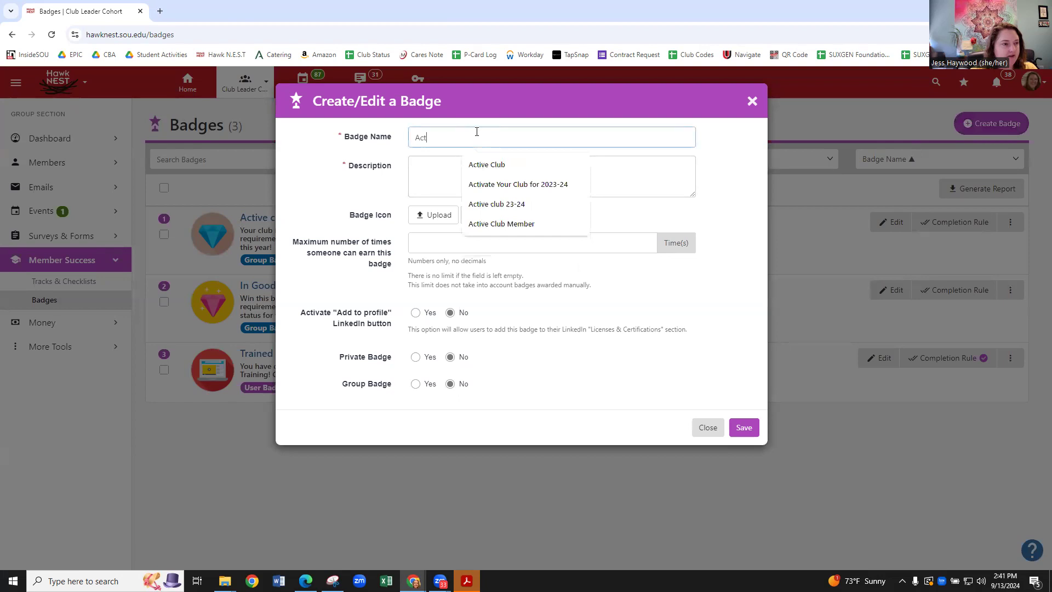
{"action": "type", "text": "ive Member"}
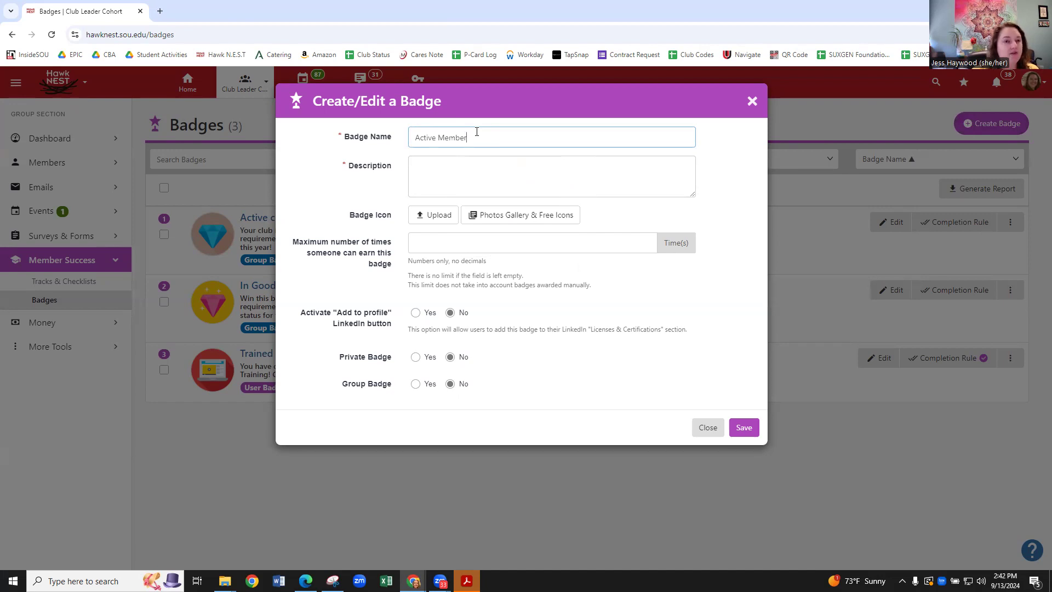
{"action": "left_click", "coordinate": [430, 173]}
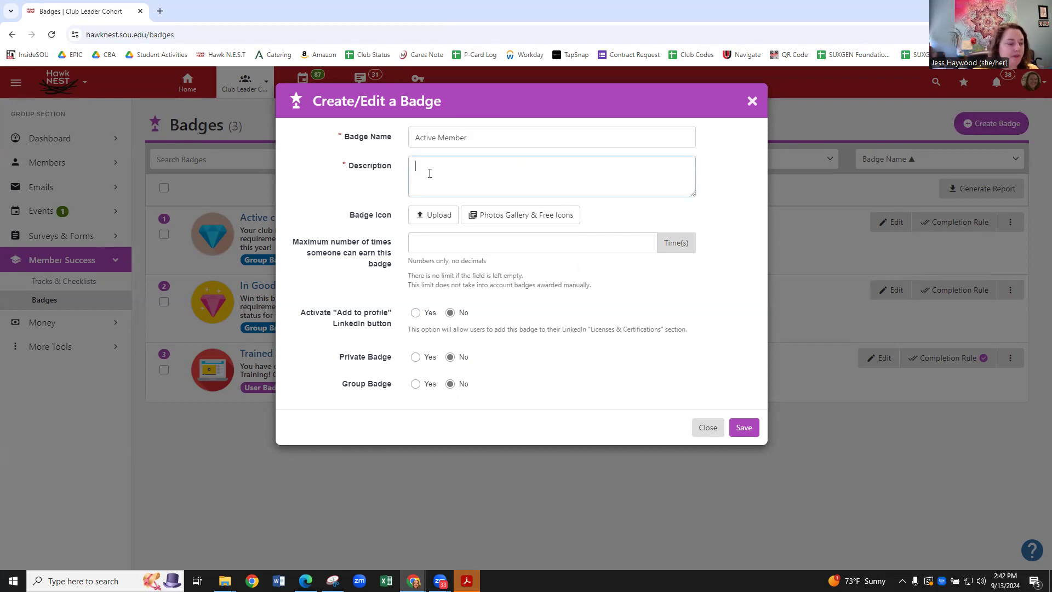
{"action": "type", "text": "adfasdfasdf"}
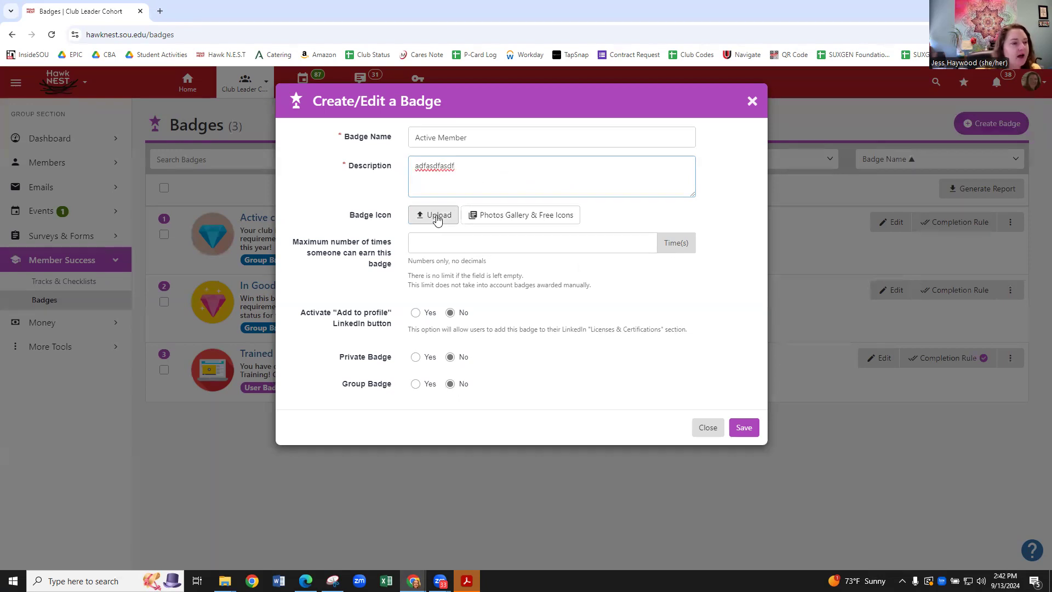
{"action": "left_click", "coordinate": [475, 217]}
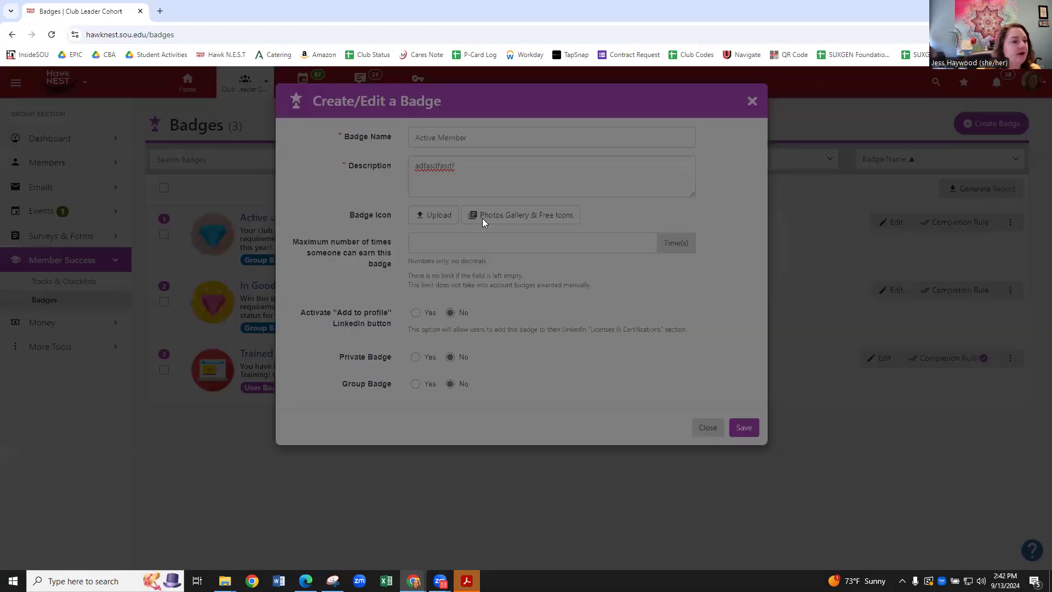
Give Active Member the person-with-speech-bubble free icon and save the badge.
{"action": "left_click", "coordinate": [435, 208]}
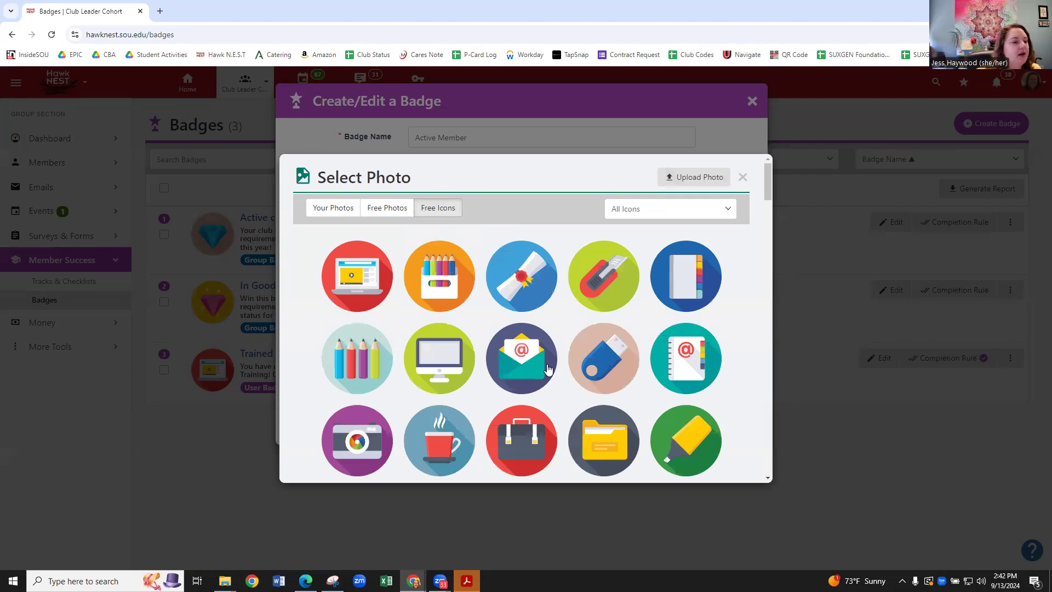
{"action": "scroll", "coordinate": [527, 342], "scroll_direction": "down", "scroll_amount": 7}
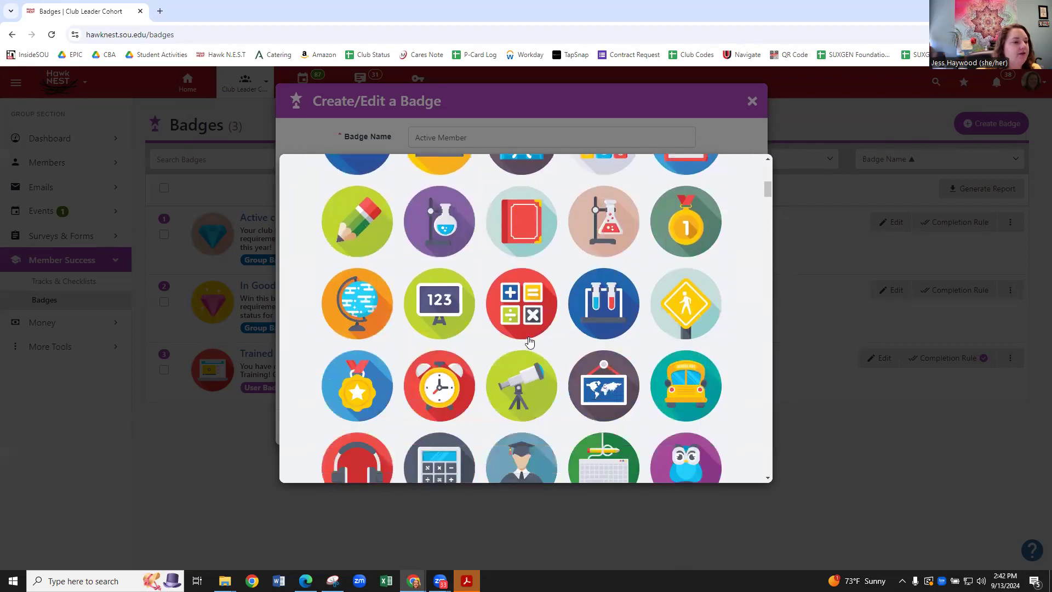
{"action": "scroll", "coordinate": [532, 335], "scroll_direction": "down", "scroll_amount": 5}
{"action": "scroll", "coordinate": [533, 337], "scroll_direction": "down", "scroll_amount": 1}
{"action": "scroll", "coordinate": [533, 336], "scroll_direction": "up", "scroll_amount": 2}
{"action": "scroll", "coordinate": [523, 332], "scroll_direction": "up", "scroll_amount": 1}
{"action": "scroll", "coordinate": [532, 330], "scroll_direction": "down", "scroll_amount": 4}
{"action": "scroll", "coordinate": [532, 329], "scroll_direction": "down", "scroll_amount": 7}
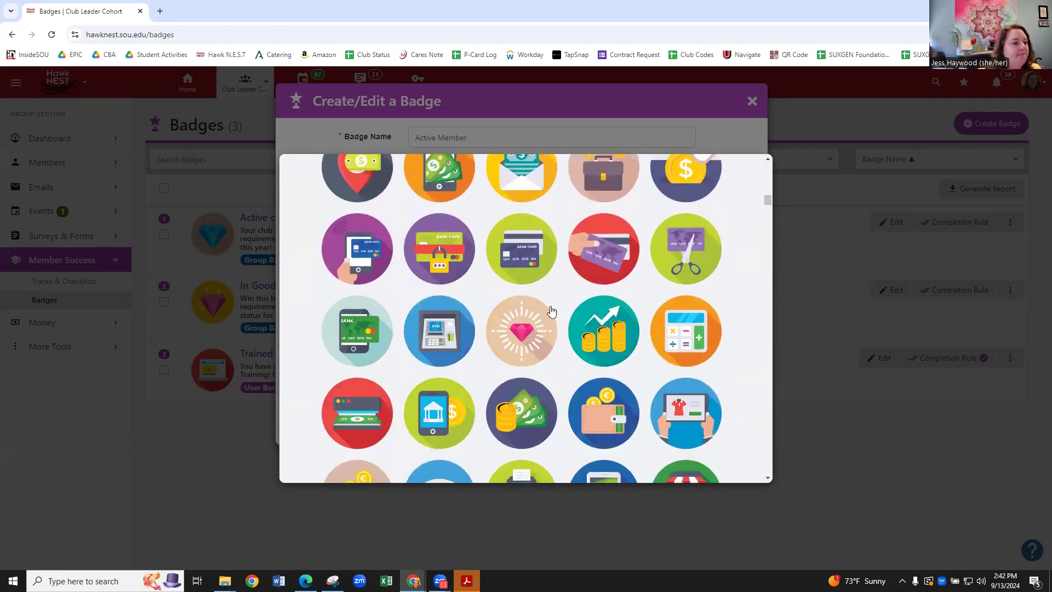
{"action": "scroll", "coordinate": [551, 310], "scroll_direction": "down", "scroll_amount": 8}
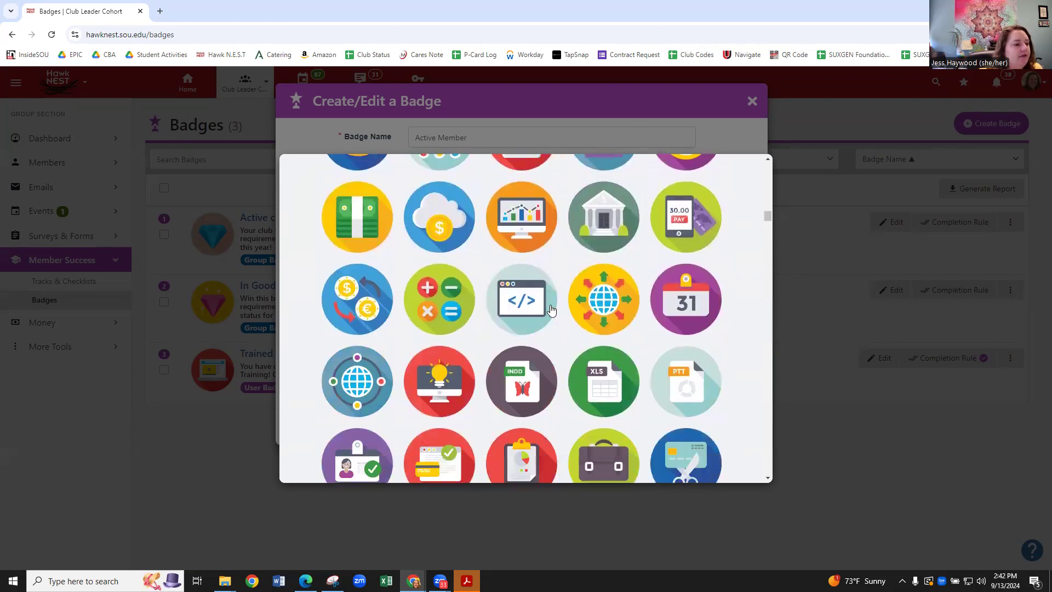
{"action": "scroll", "coordinate": [550, 311], "scroll_direction": "down", "scroll_amount": 5}
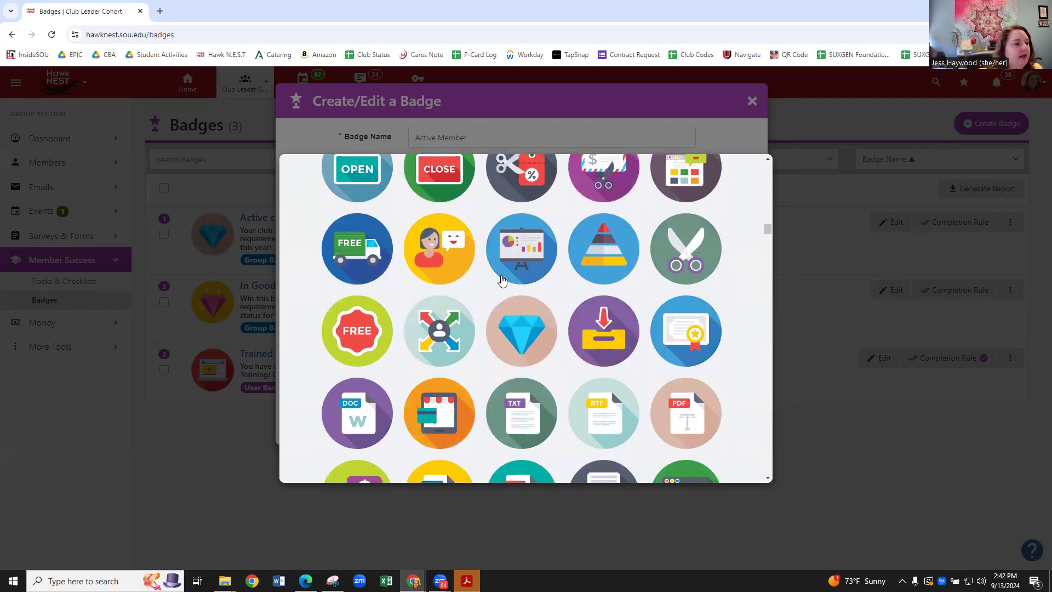
{"action": "left_click", "coordinate": [437, 257]}
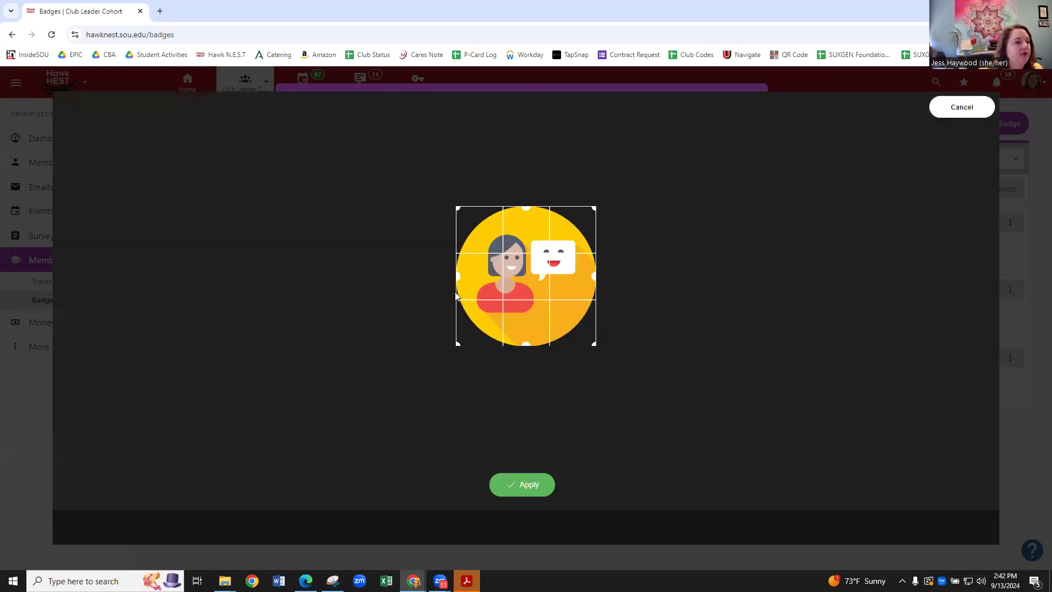
{"action": "left_click", "coordinate": [527, 493]}
{"action": "left_click", "coordinate": [965, 108]}
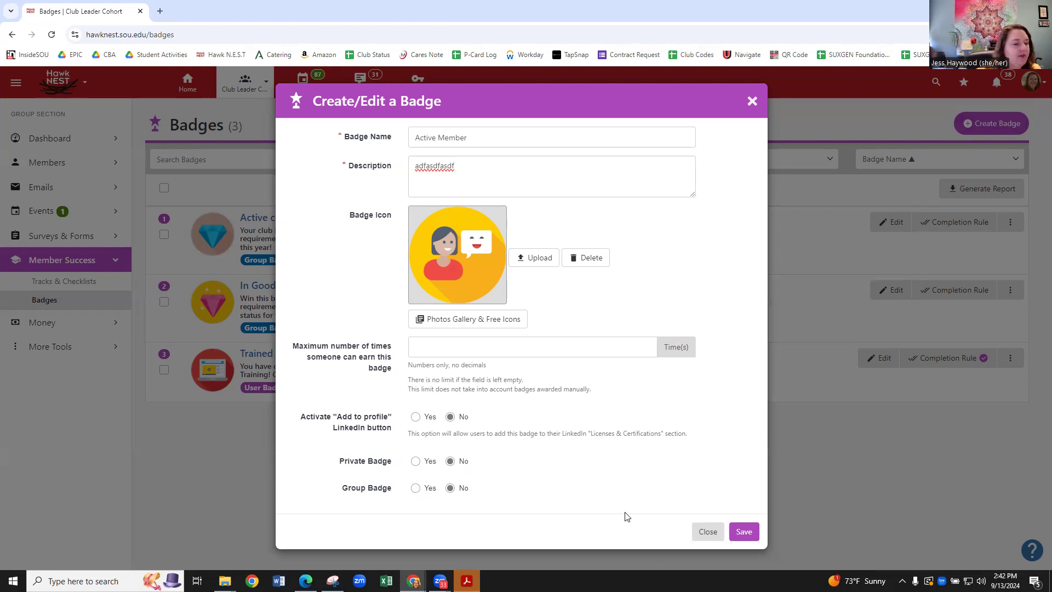
{"action": "left_click", "coordinate": [745, 532]}
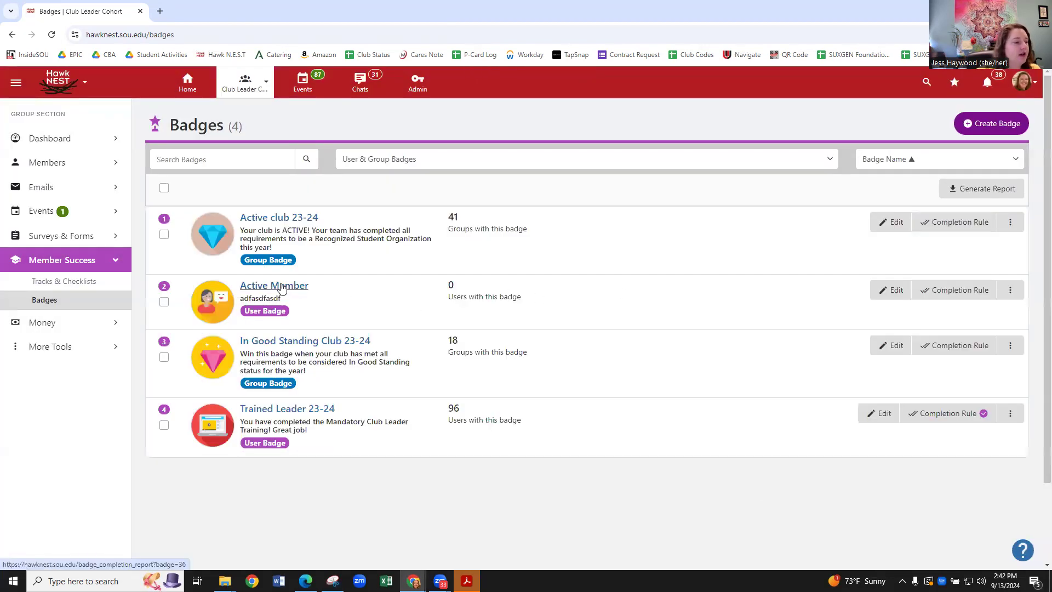
Set Active Member's completion rule to completing the specific checklist Active Club Member.
{"action": "left_click", "coordinate": [959, 291]}
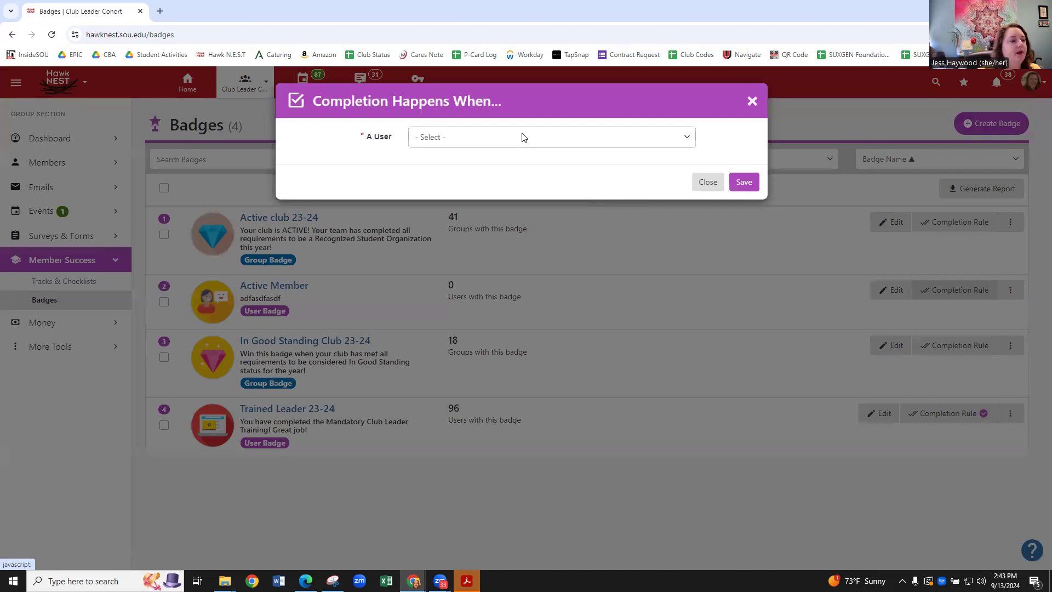
{"action": "left_click", "coordinate": [523, 138]}
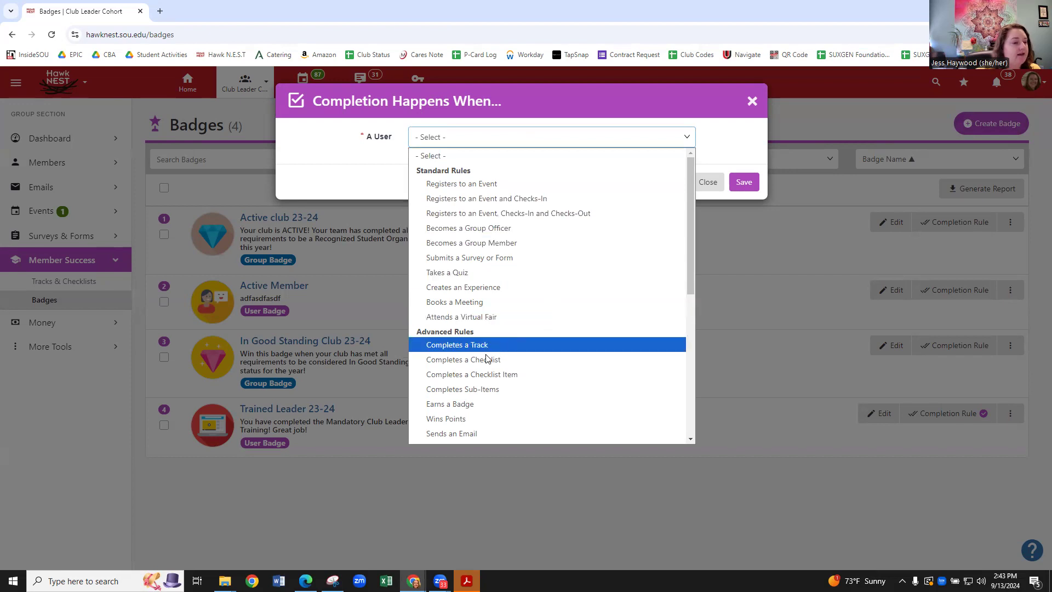
{"action": "left_click", "coordinate": [465, 360]}
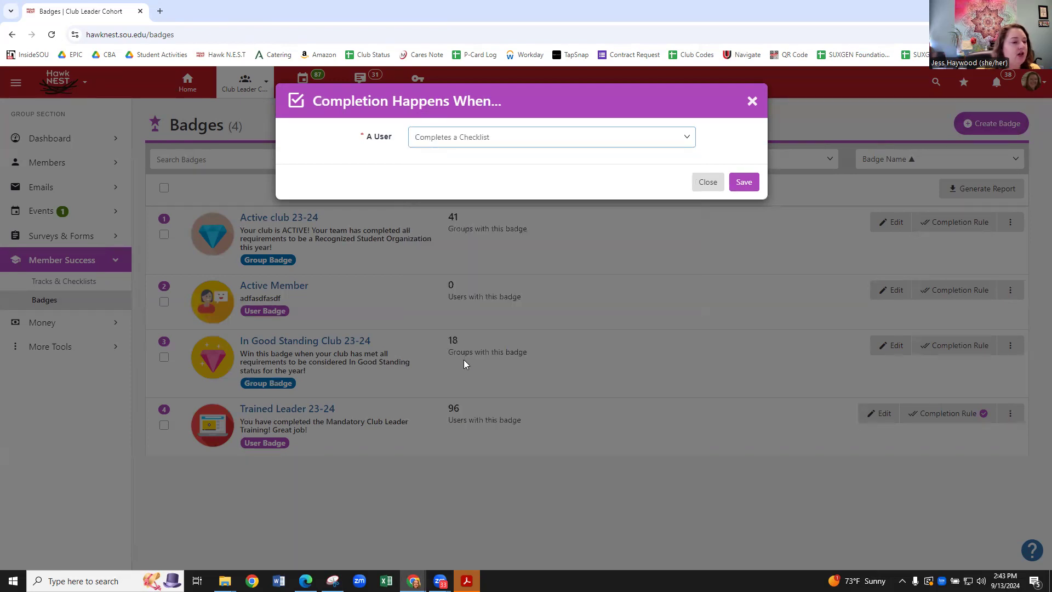
{"action": "left_click", "coordinate": [525, 167]}
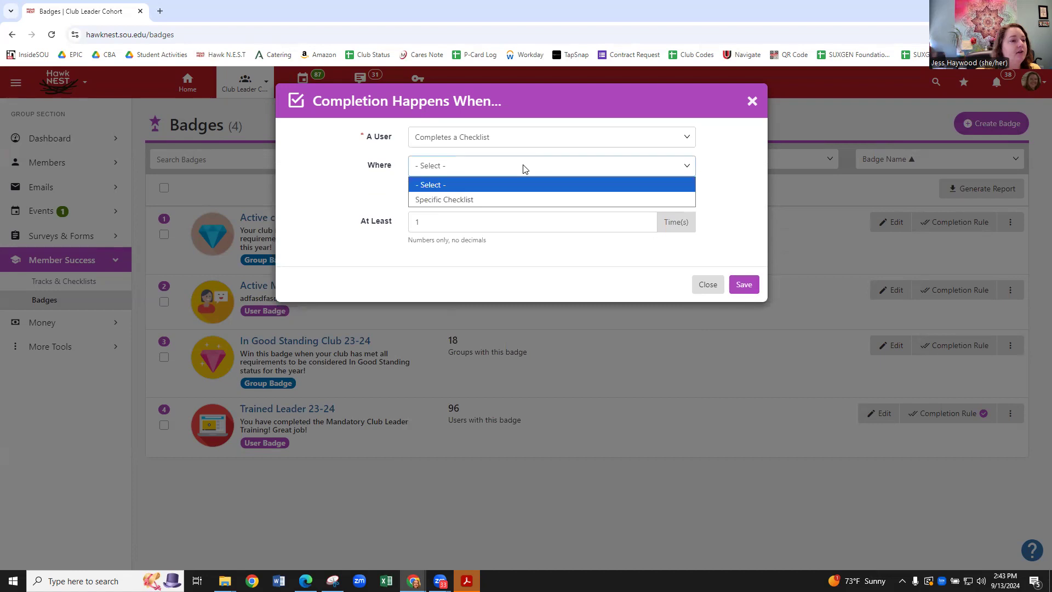
{"action": "left_click", "coordinate": [490, 200]}
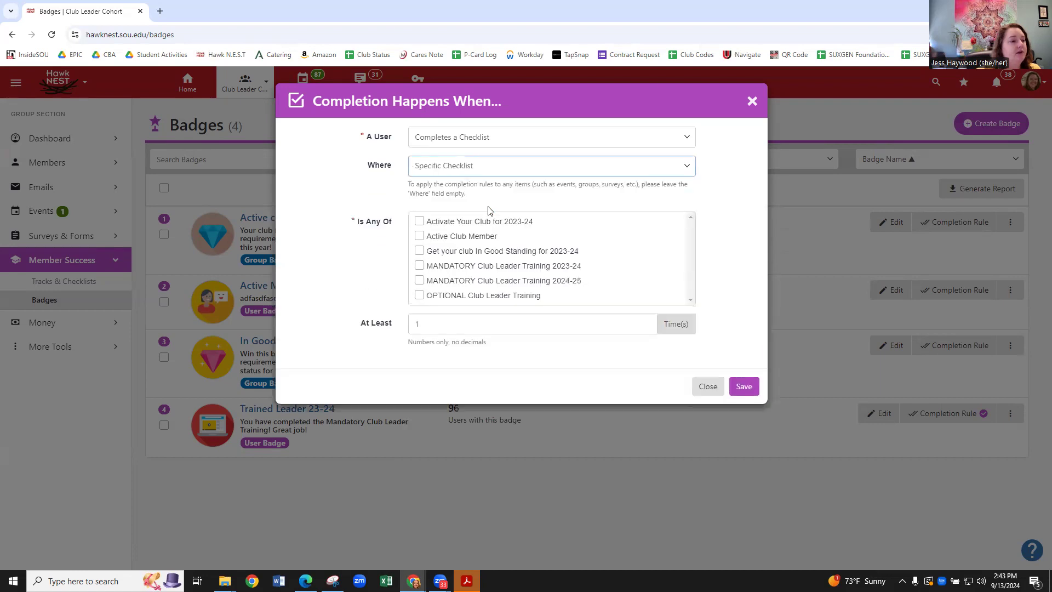
{"action": "left_click", "coordinate": [421, 235]}
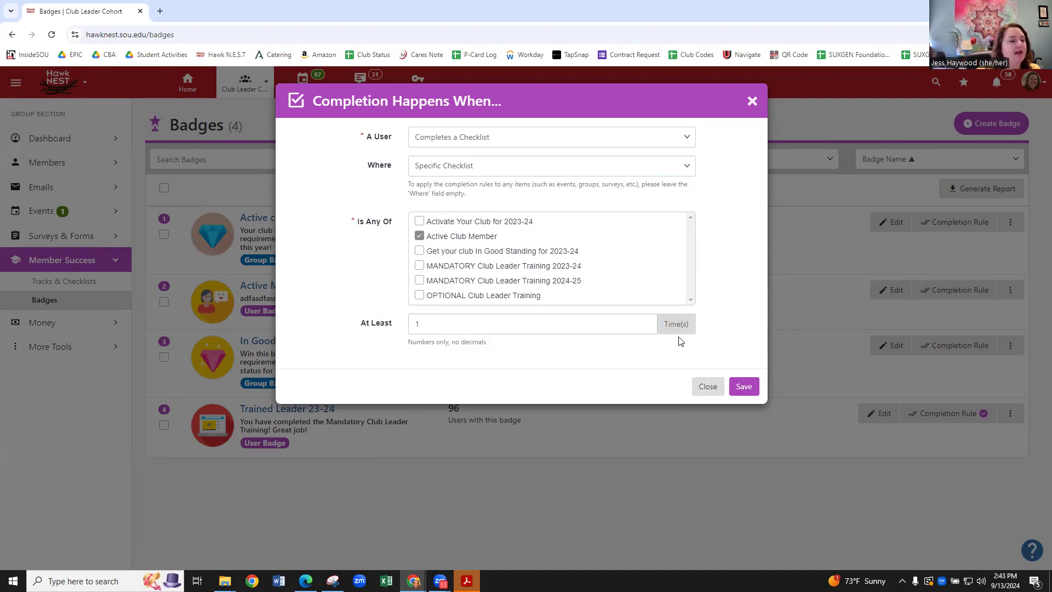
{"action": "left_click", "coordinate": [744, 387]}
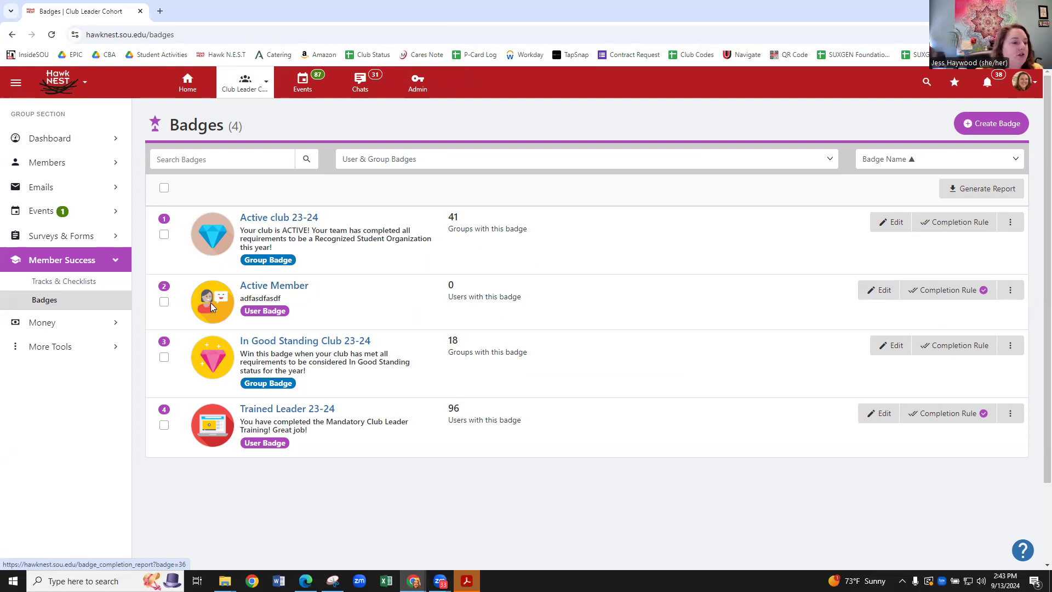
Inspect the In Good Standing badge's rule and actions without changes, then return home.
{"action": "left_click", "coordinate": [952, 350]}
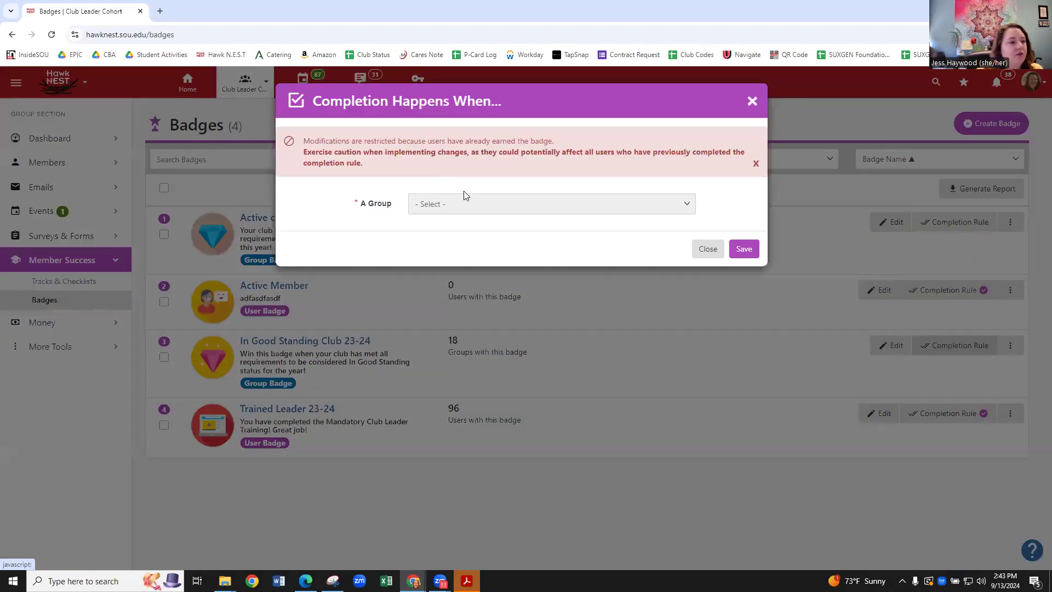
{"action": "left_click", "coordinate": [753, 102]}
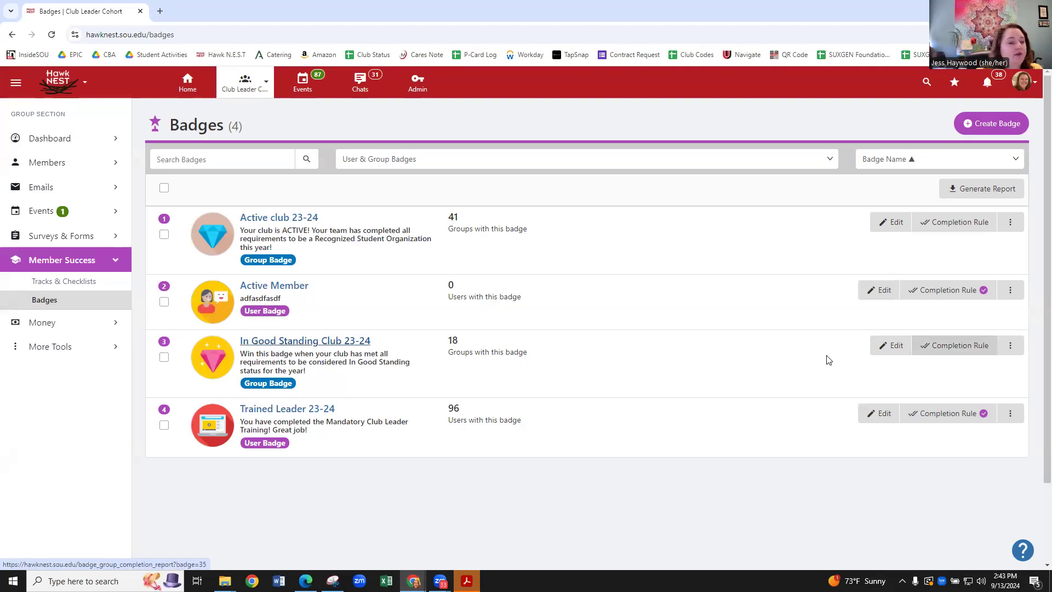
{"action": "left_click", "coordinate": [1010, 345]}
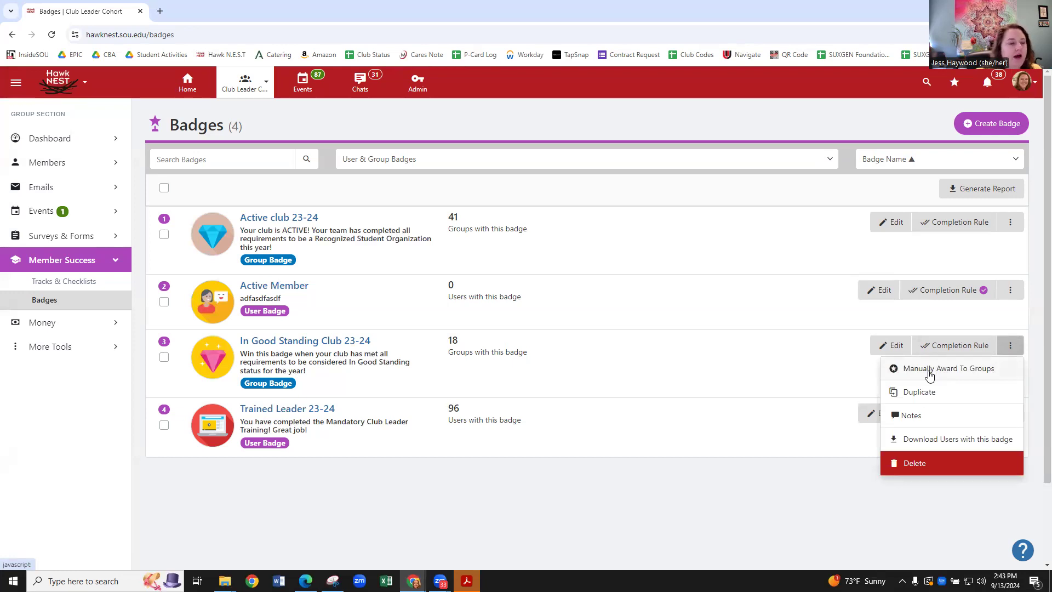
{"action": "left_click", "coordinate": [669, 496]}
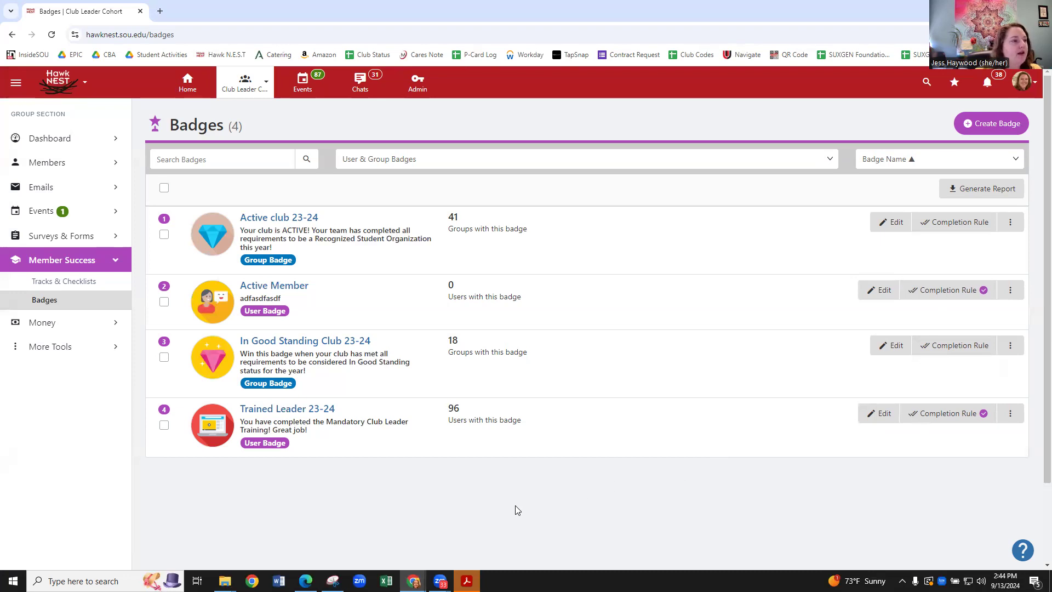
{"action": "left_click", "coordinate": [93, 351]}
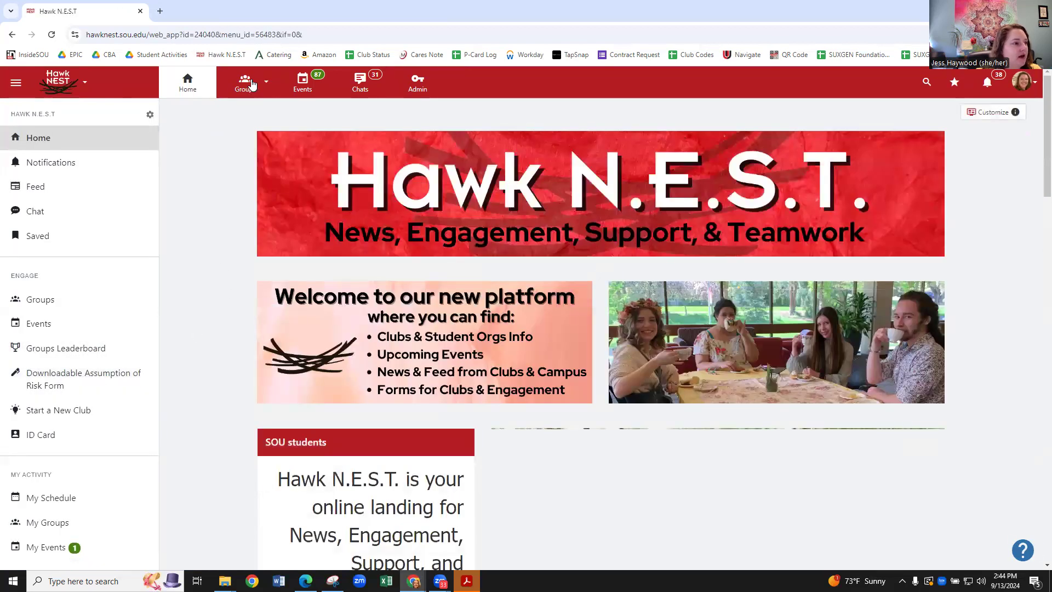
Search the admin Active Users list for the staff user's full name and open their dashboard.
{"action": "left_click", "coordinate": [423, 83]}
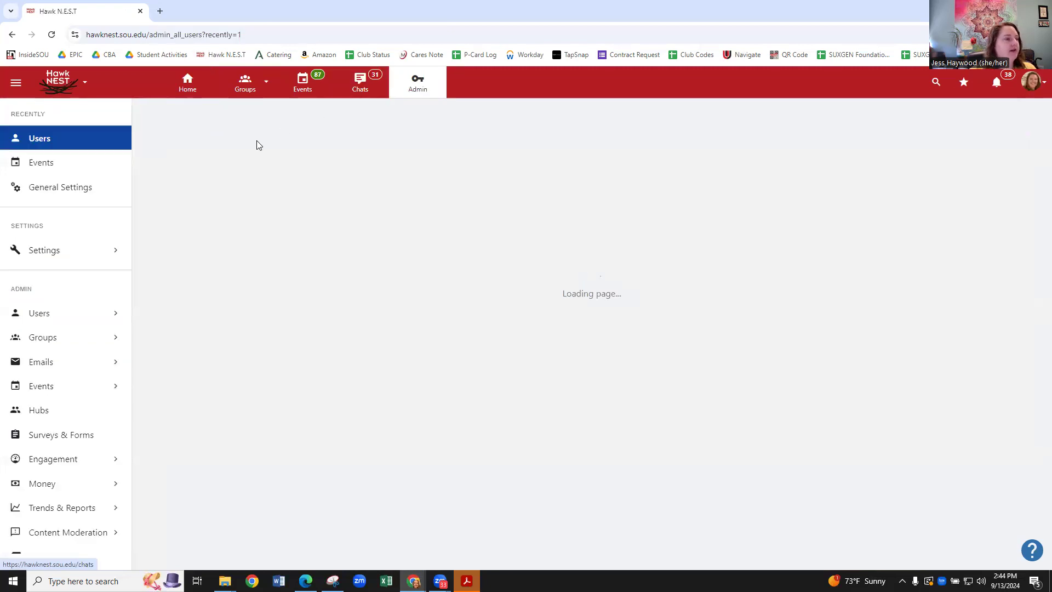
{"action": "left_click", "coordinate": [42, 314]}
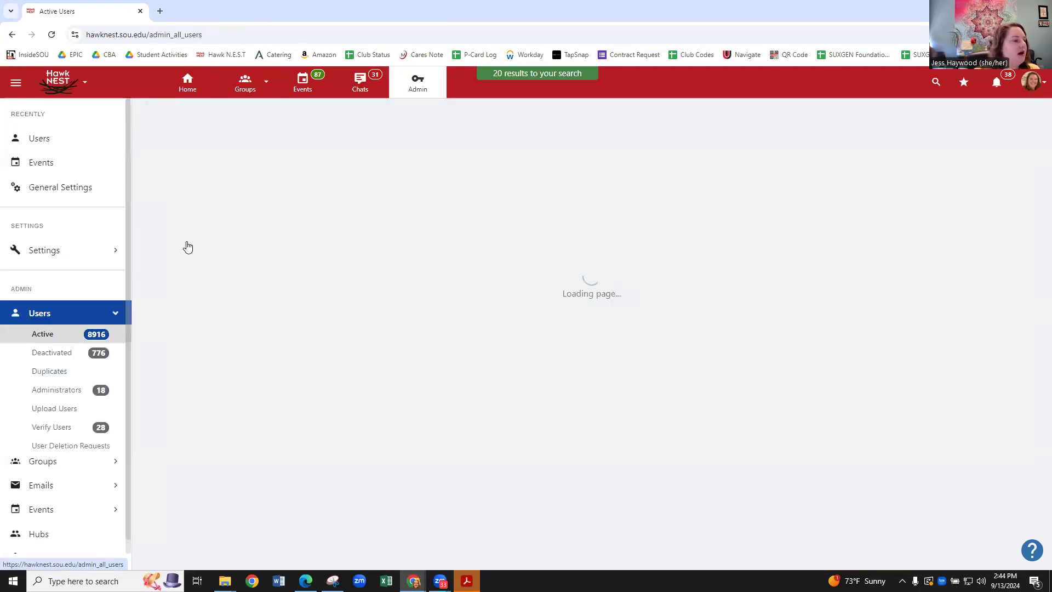
{"action": "left_click", "coordinate": [214, 184]}
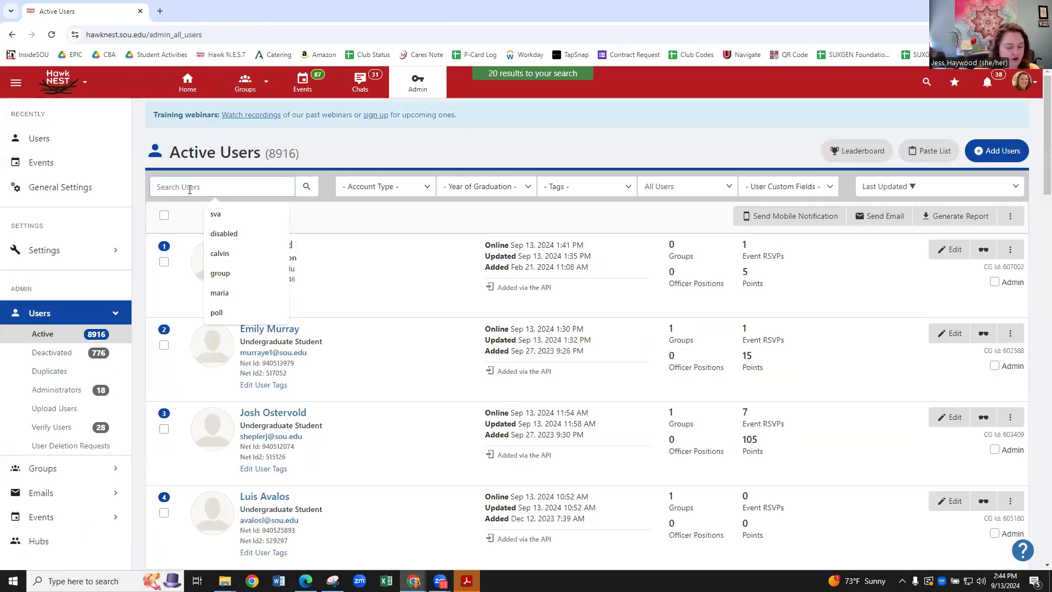
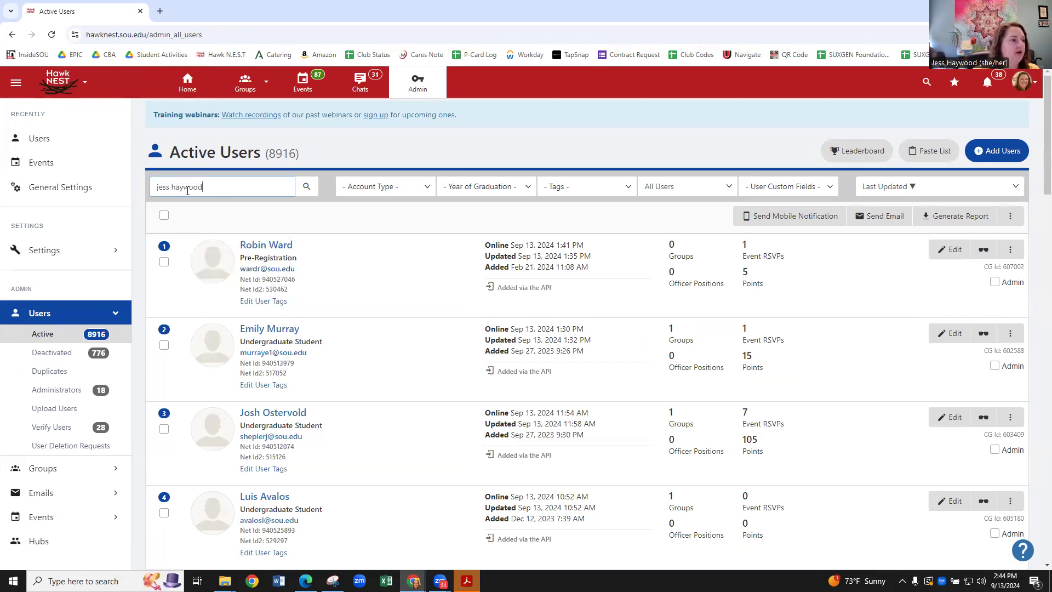
{"action": "key", "text": "Return"}
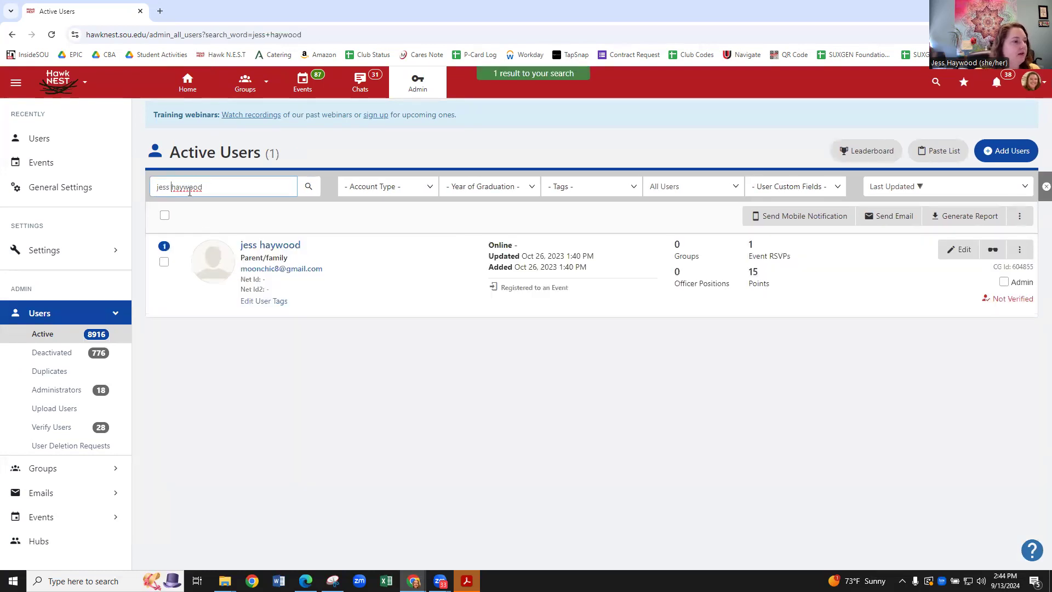
{"action": "key", "text": "BackSpace"}
{"action": "type", "text": "ica"}
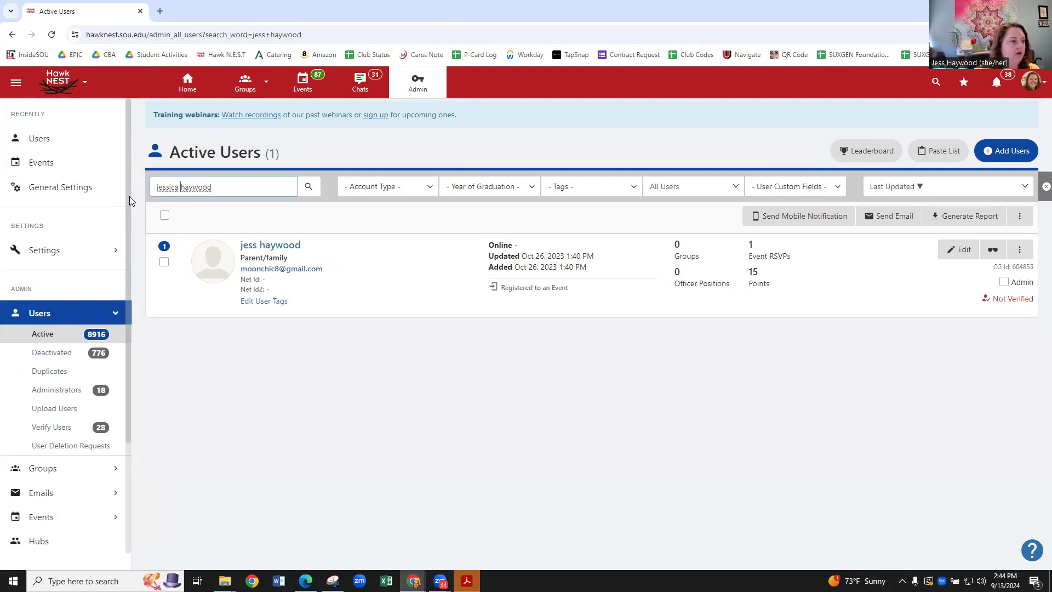
{"action": "key", "text": "Return"}
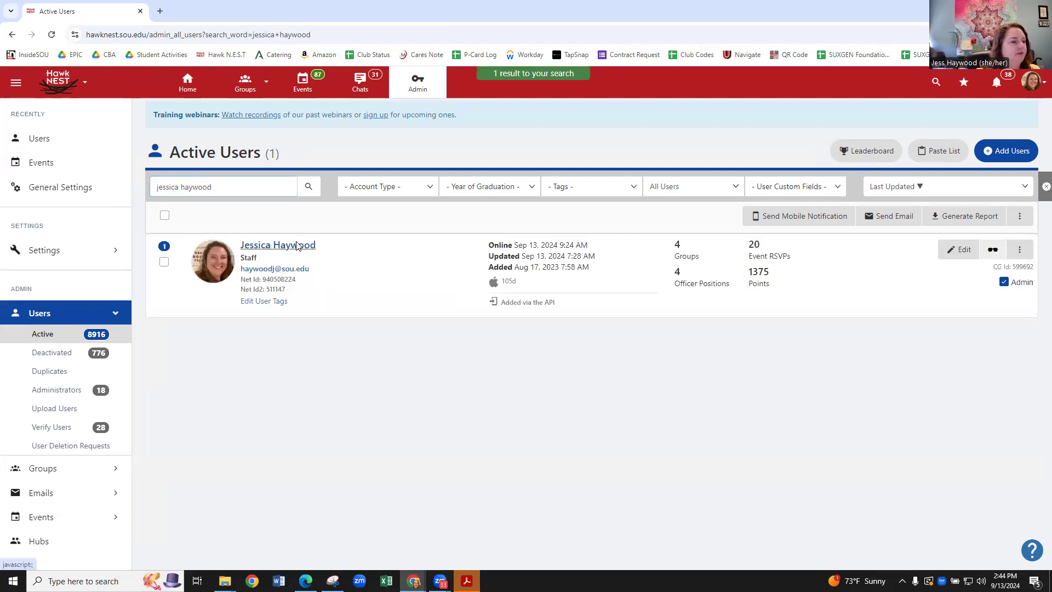
{"action": "left_click", "coordinate": [296, 245]}
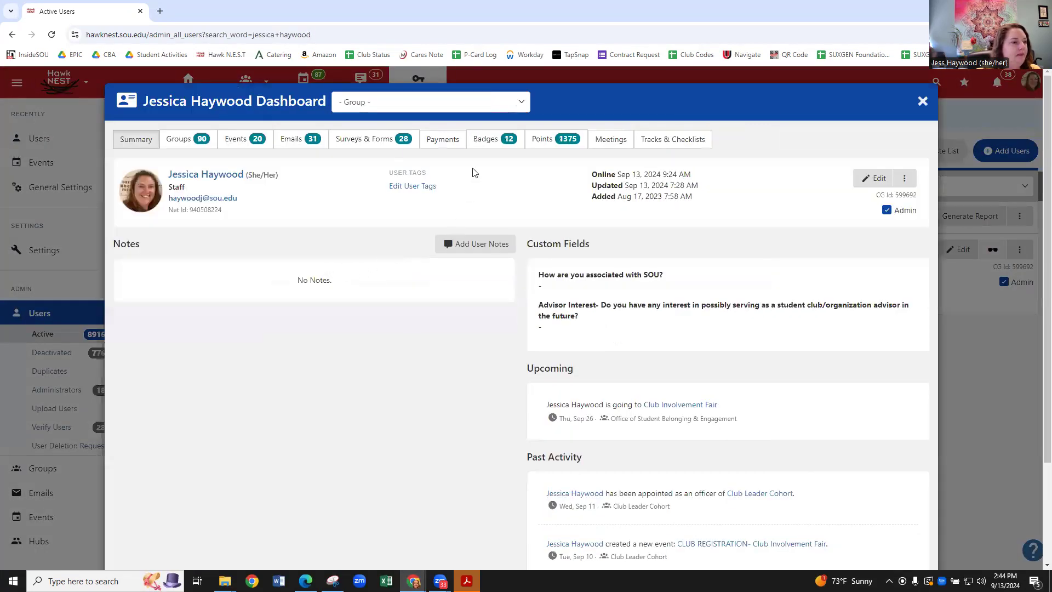
Review the 12 badges won on the staff user's Badges tab, then close the dashboard and return Home.
{"action": "left_click", "coordinate": [486, 141]}
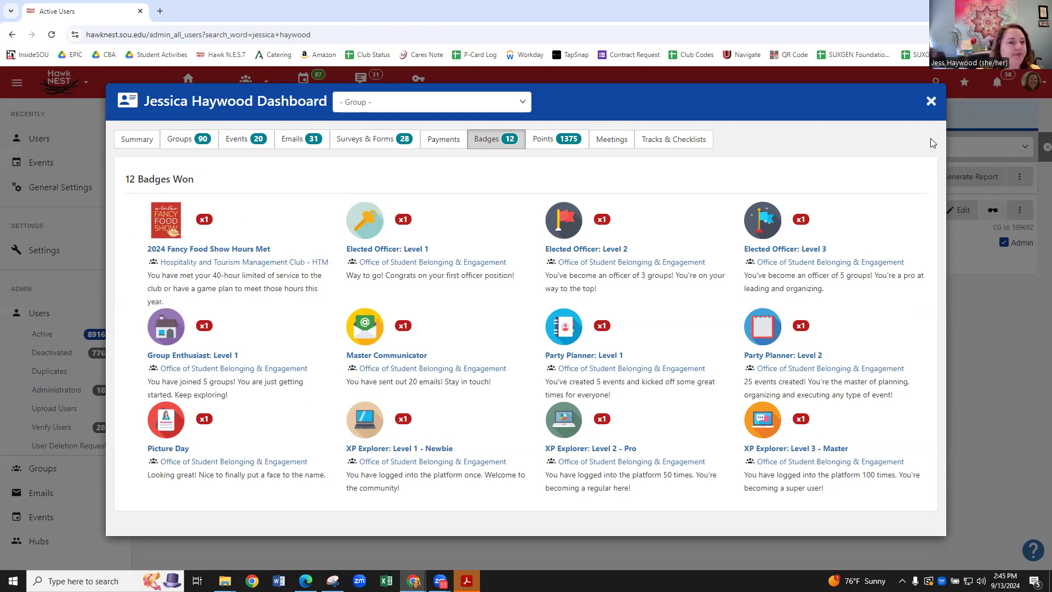
{"action": "left_click", "coordinate": [927, 105]}
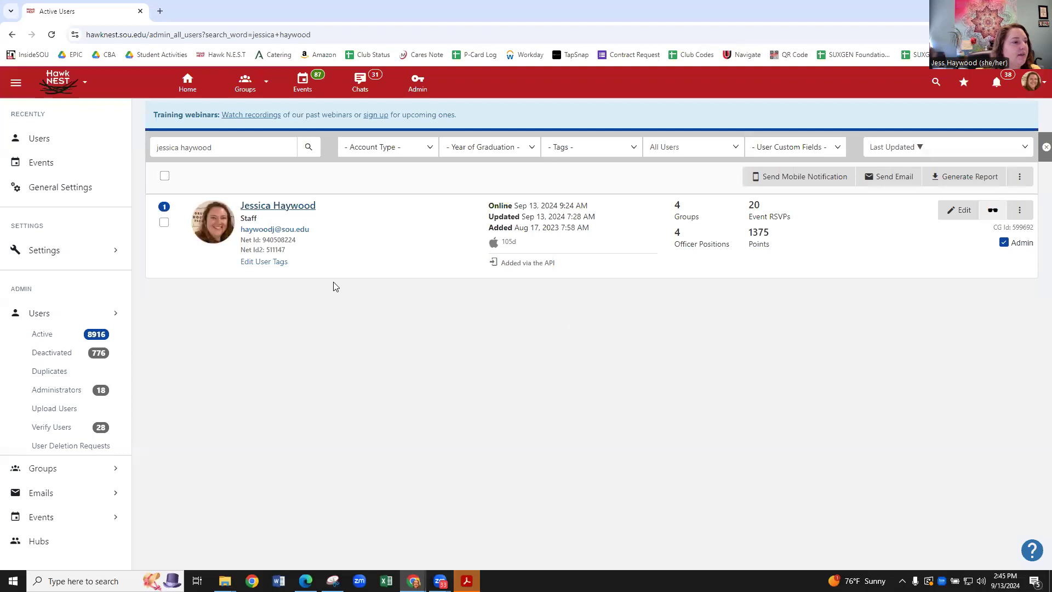
{"action": "left_click", "coordinate": [190, 93]}
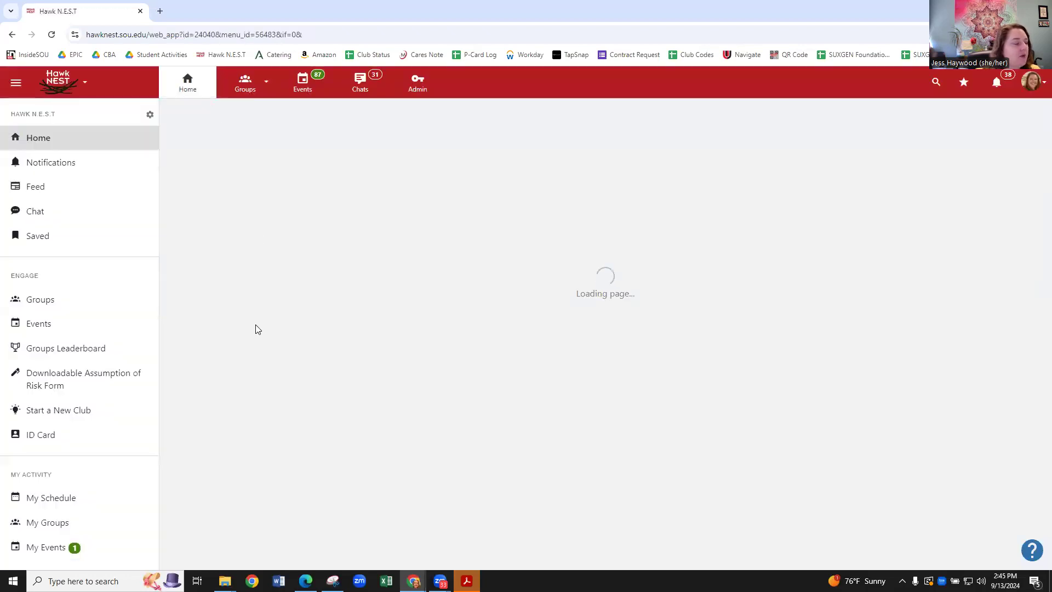